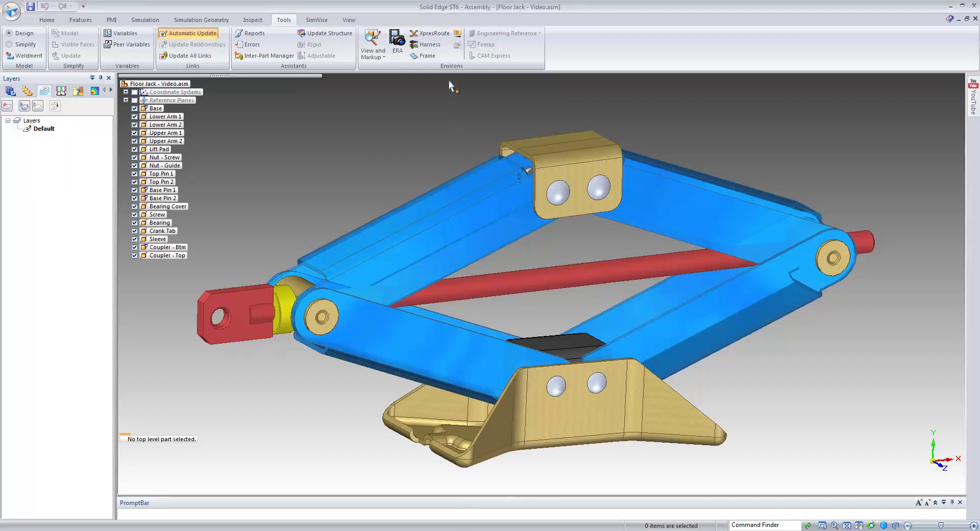
Switch the Floor Jack assembly into the Motion environment from the Tools tab
left_click(456, 33)
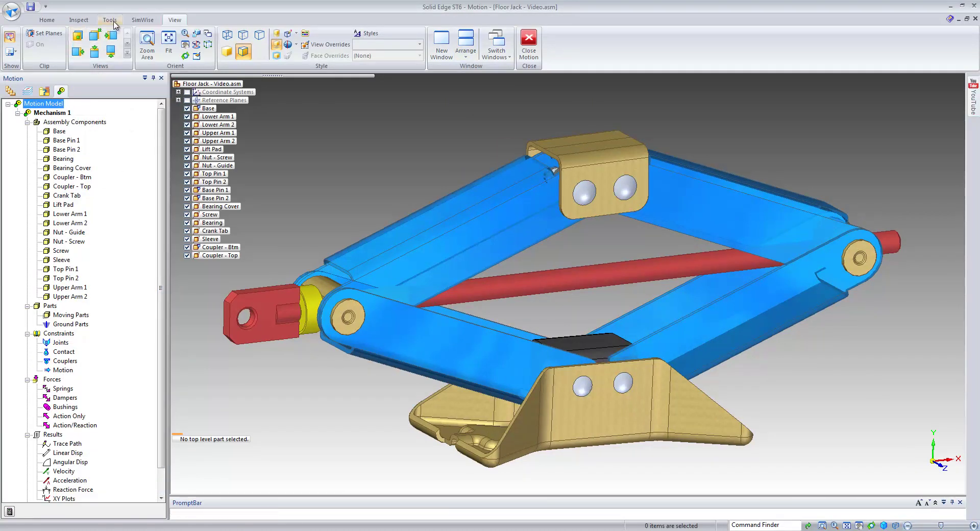
Make Base, Base Pin 1, Base Pin 2 and Coupler - Btm ground parts
left_click(79, 21)
left_click(56, 20)
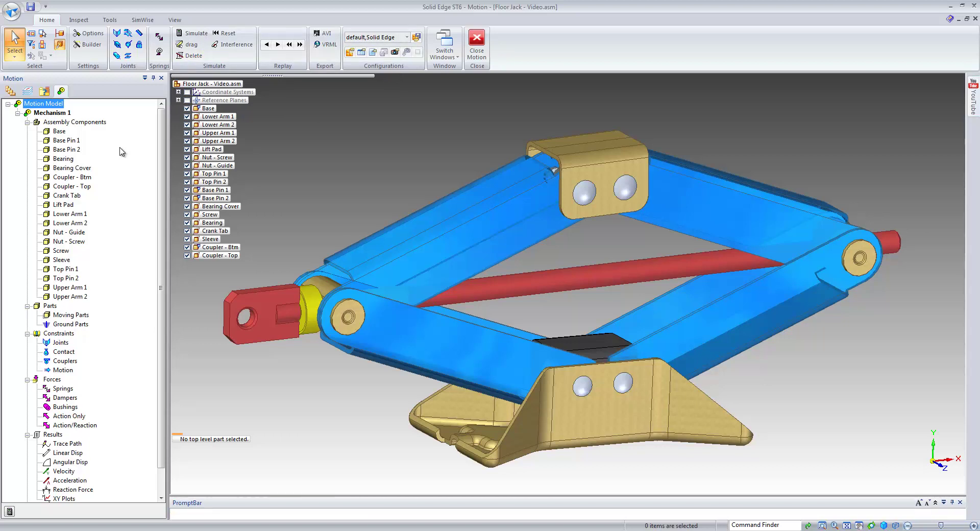
left_click(60, 132)
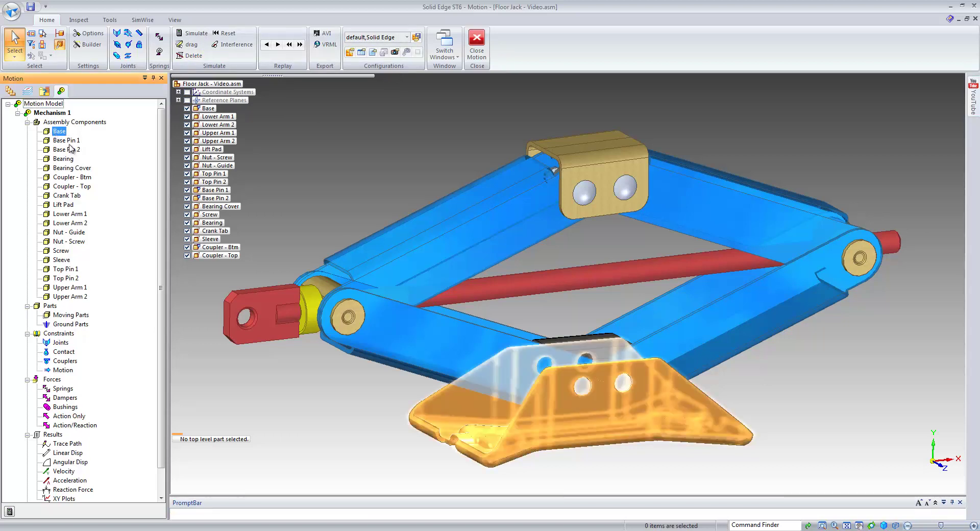
left_click(66, 140, "ctrl")
left_click(66, 150, "ctrl")
left_click(86, 178, "ctrl")
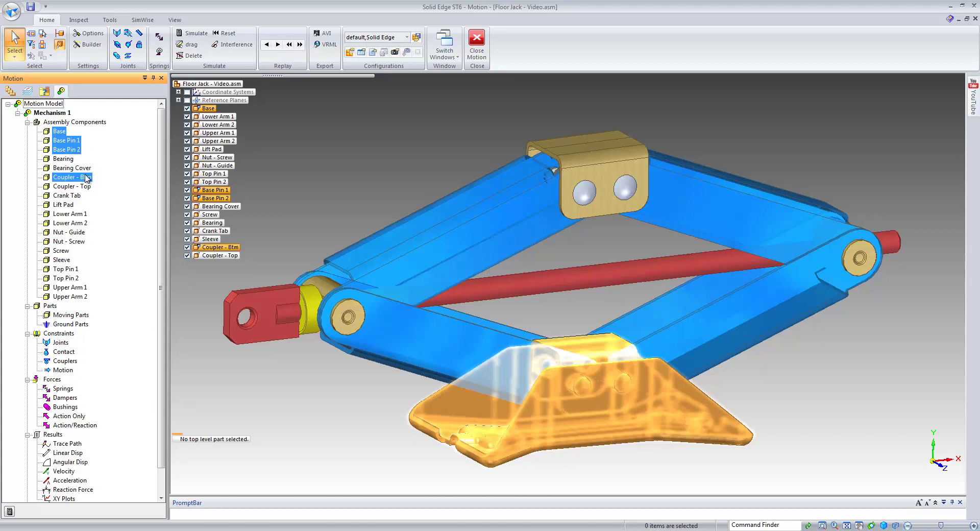
right_click(88, 178)
left_click(118, 211)
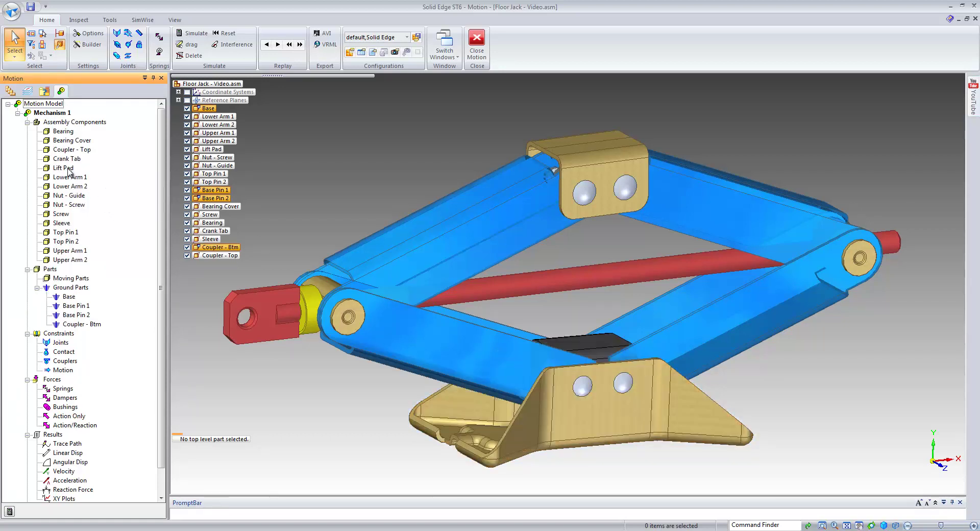
Make Lift Pad, Lower Arms 1-2, Nut - Guide, Nut - Screw, Screw and Upper Arms 1-2 moving parts
left_click(63, 168)
left_click(82, 178, "ctrl")
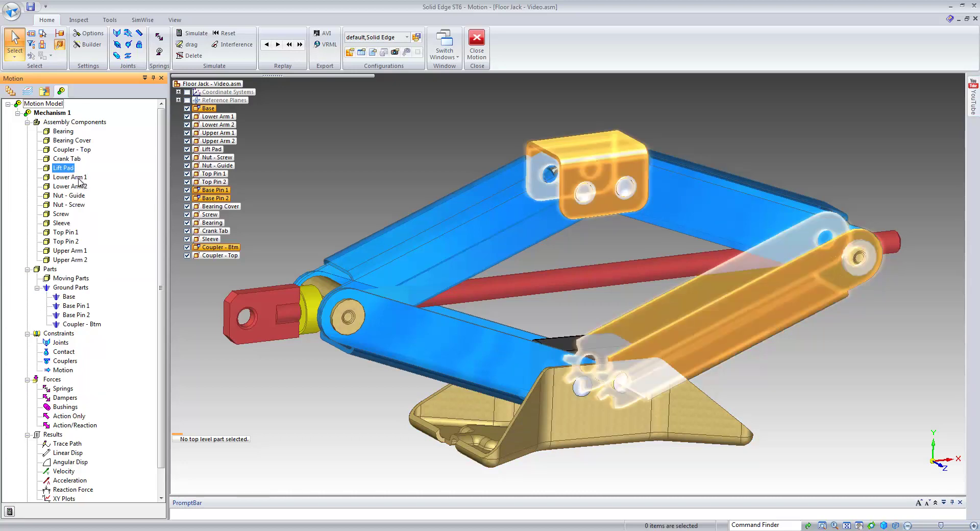
left_click(86, 187, "ctrl")
left_click(80, 196, "ctrl")
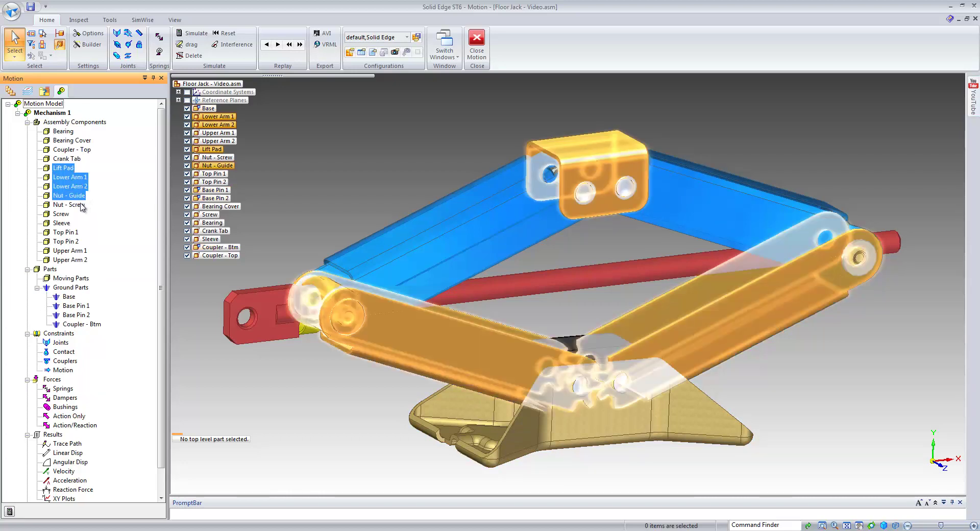
left_click(85, 205, "ctrl")
left_click(61, 214, "ctrl")
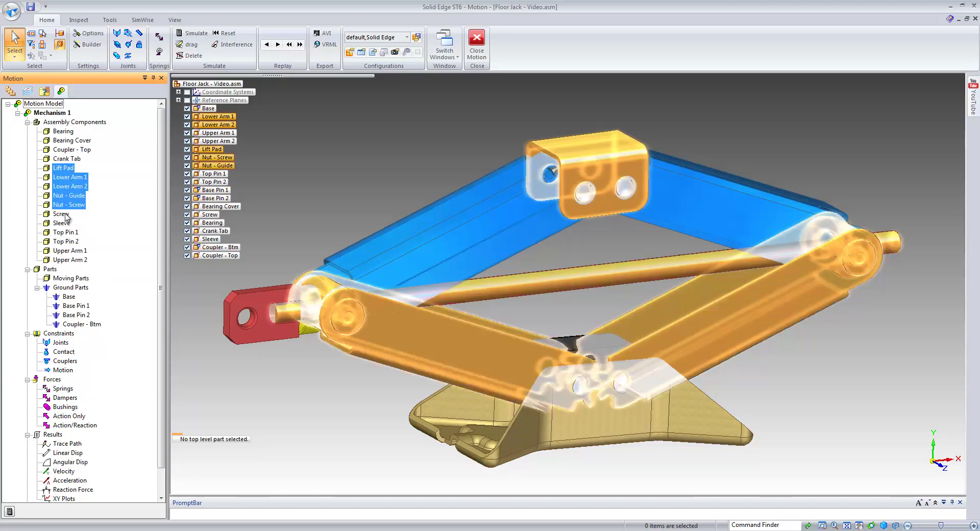
left_click(75, 252, "ctrl")
left_click(79, 260, "ctrl")
right_click(79, 189)
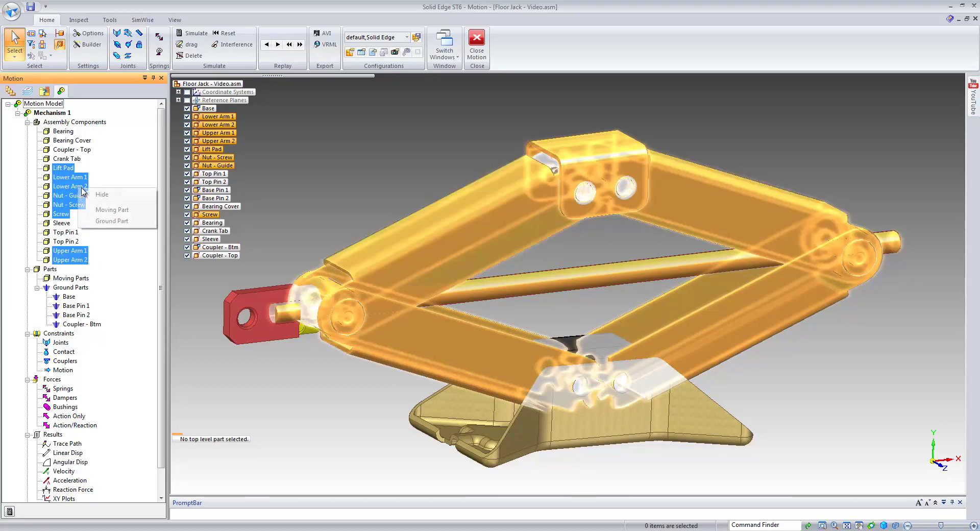
left_click(113, 209)
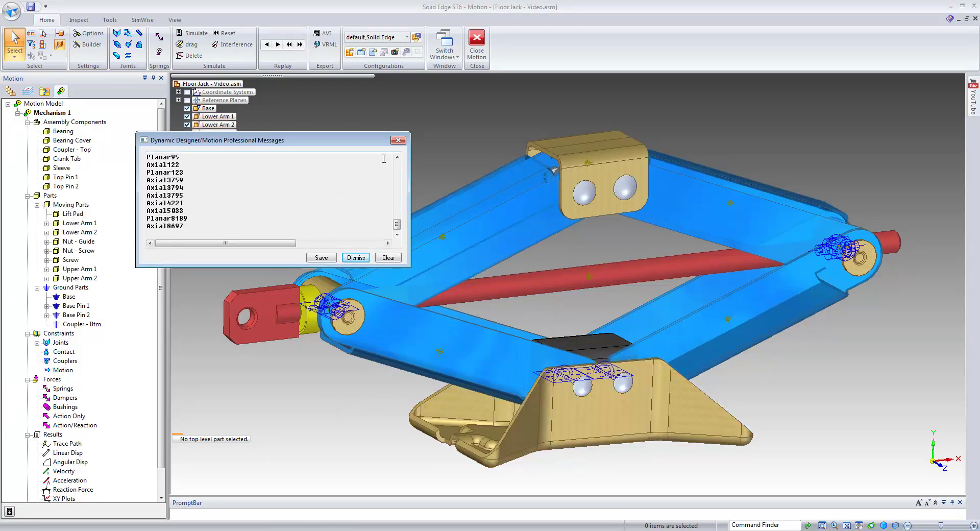
Dismiss the joint messages and expand Joints to inspect the Revolute joint's parts
left_click(399, 140)
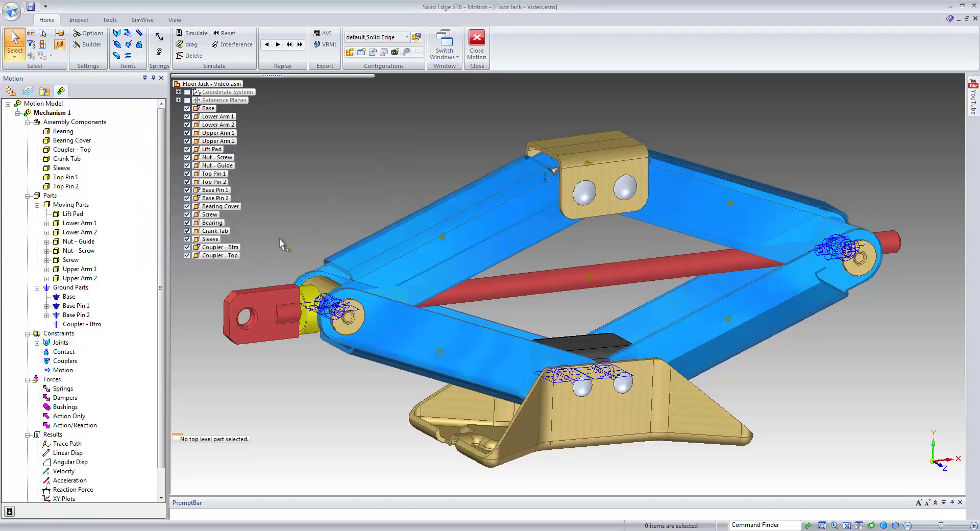
scroll(160, 236, "down", 1)
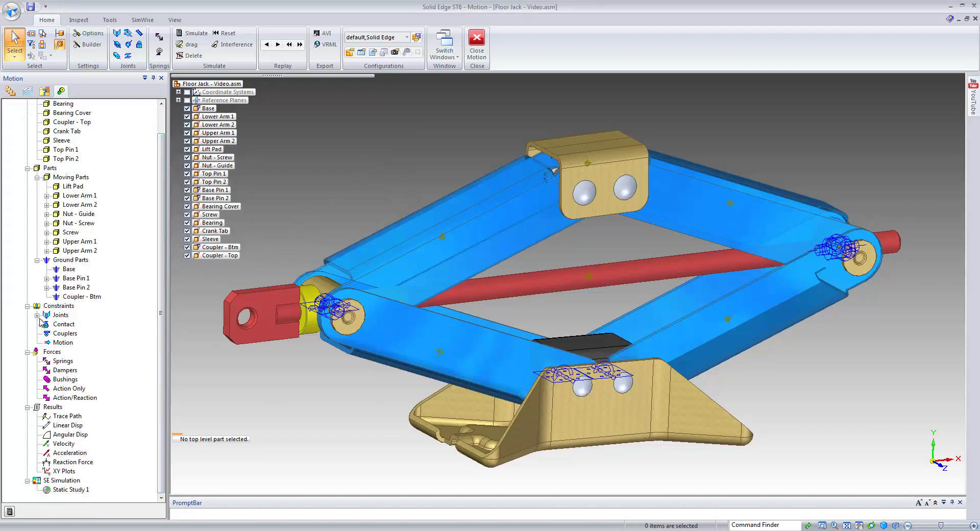
left_click(38, 317)
left_click(47, 370)
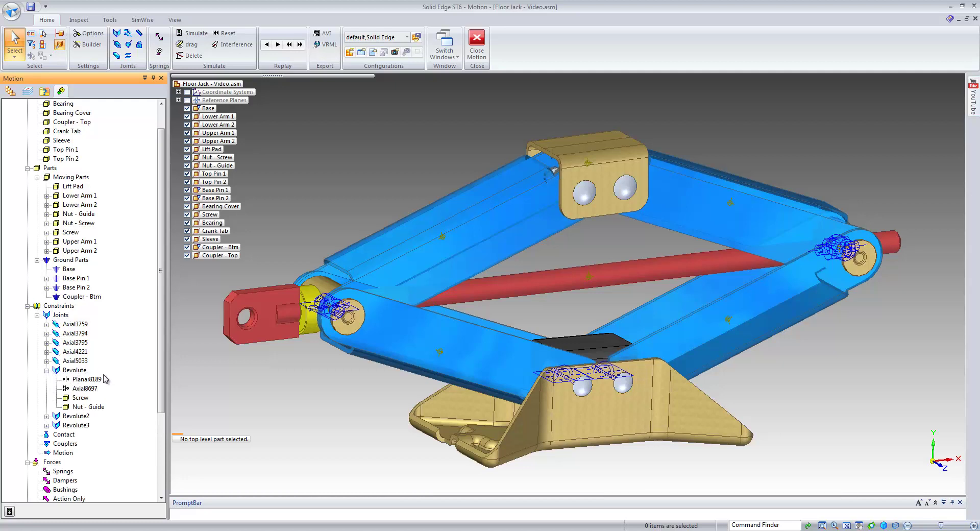
left_click(47, 370)
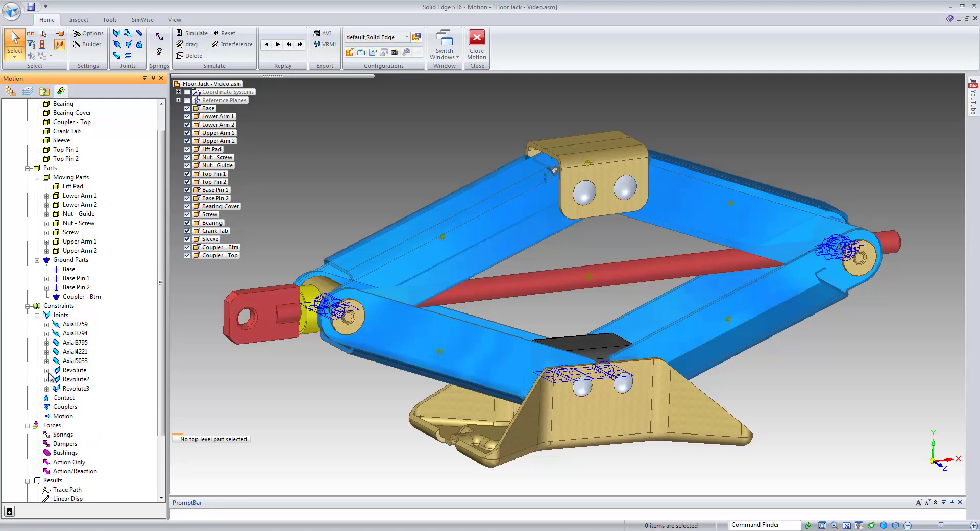
scroll(162, 240, "up", 1)
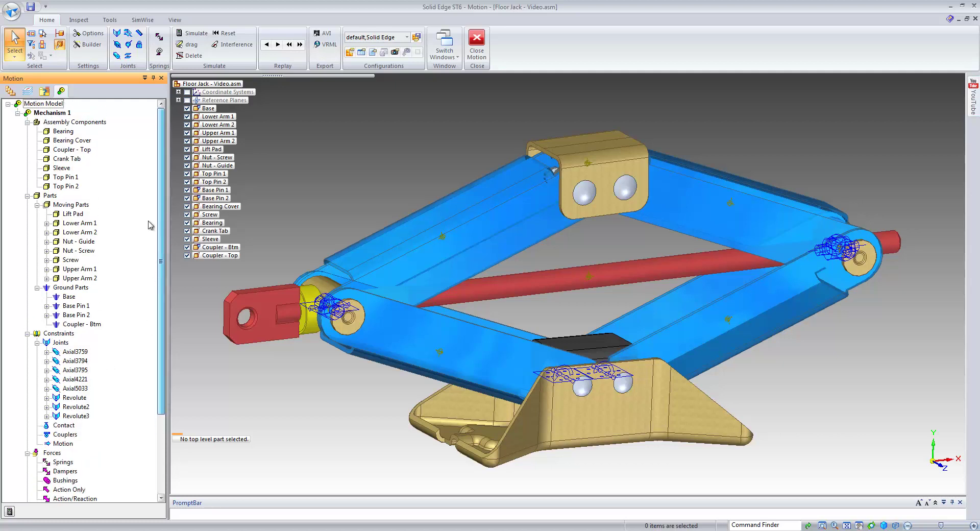
Attach Bearing and Bearing Cover to Nut - Guide
left_click(71, 132)
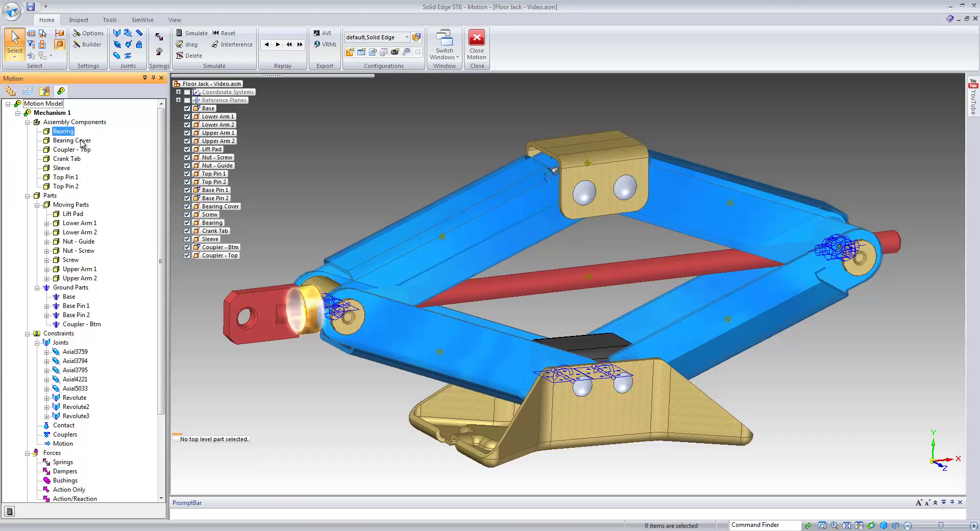
left_click(80, 141, "ctrl")
right_click(77, 143)
mouse_move(128, 188)
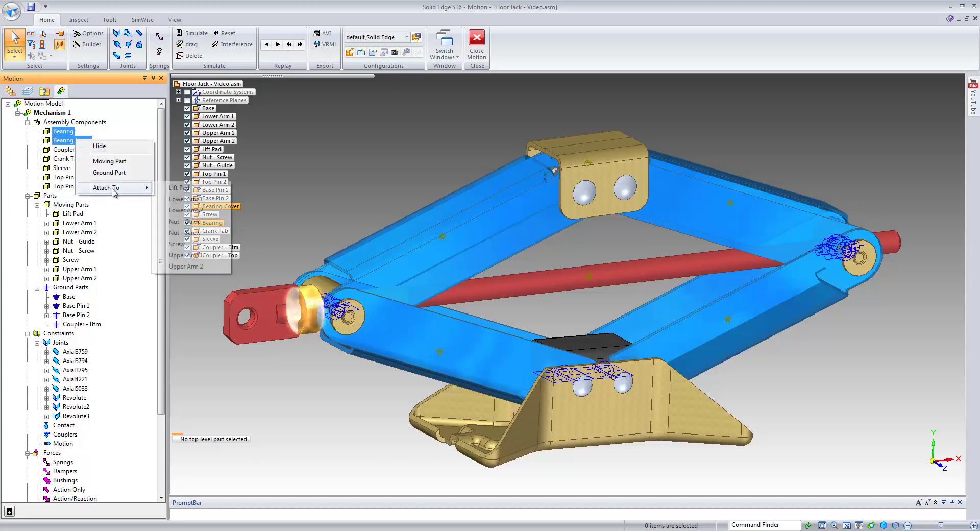
left_click(184, 222)
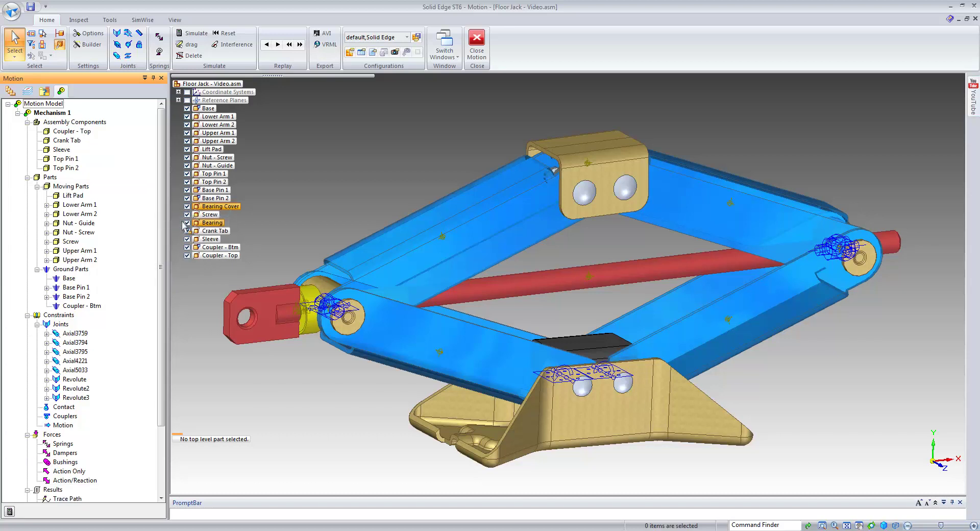
Attach Coupler - Top, Top Pin 1 and Top Pin 2 to Lift Pad
left_click(72, 132)
left_click(67, 159, "ctrl")
left_click(66, 168, "ctrl")
right_click(72, 169)
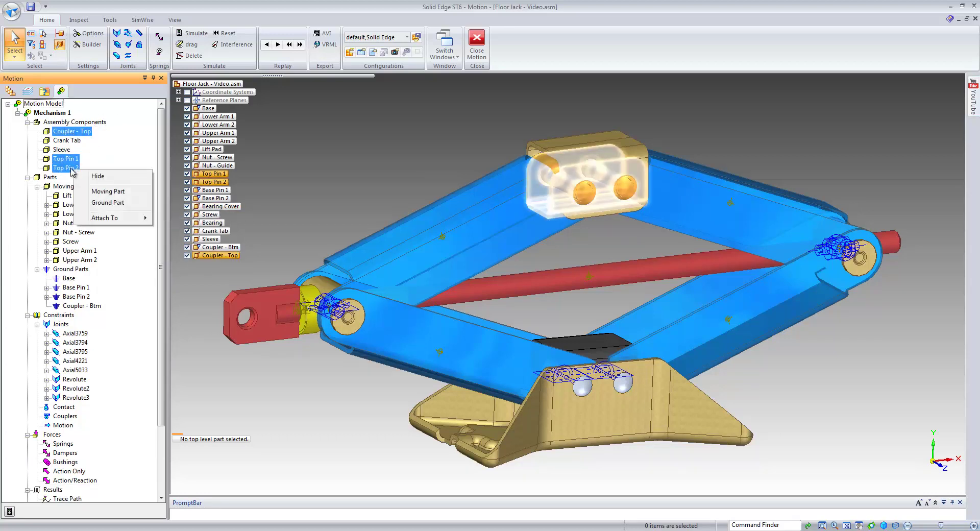
mouse_move(104, 217)
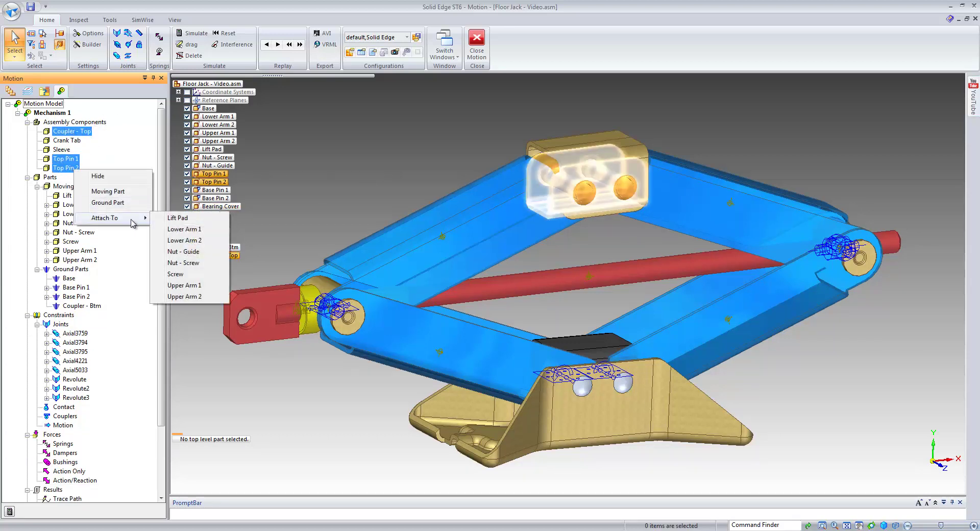
left_click(183, 216)
left_click(358, 258)
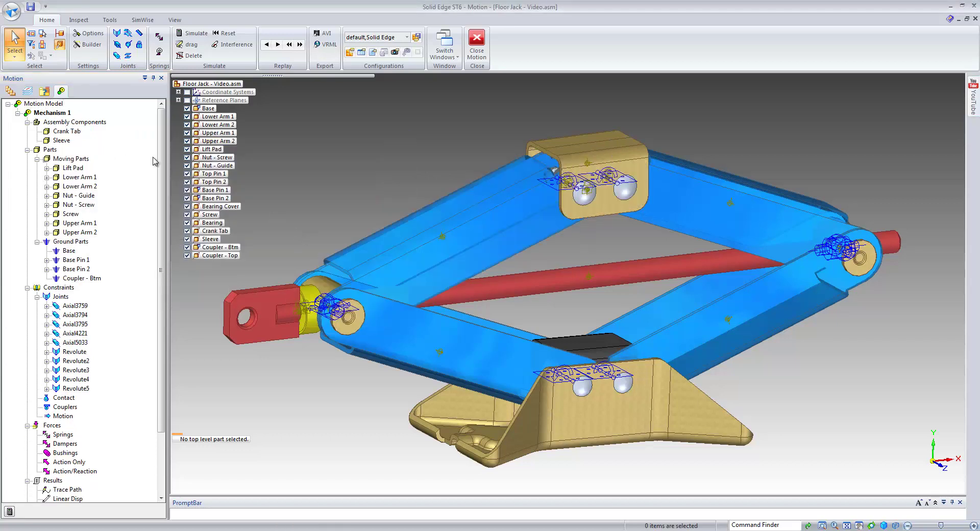
Attach Crank Tab and Sleeve to Screw
left_click(65, 132)
left_click(64, 140, "ctrl")
right_click(68, 141)
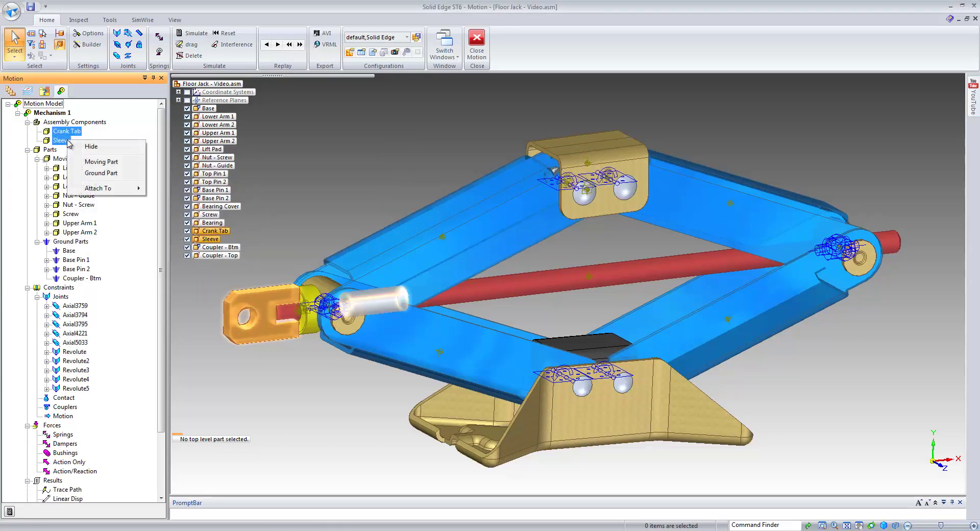
mouse_move(101, 190)
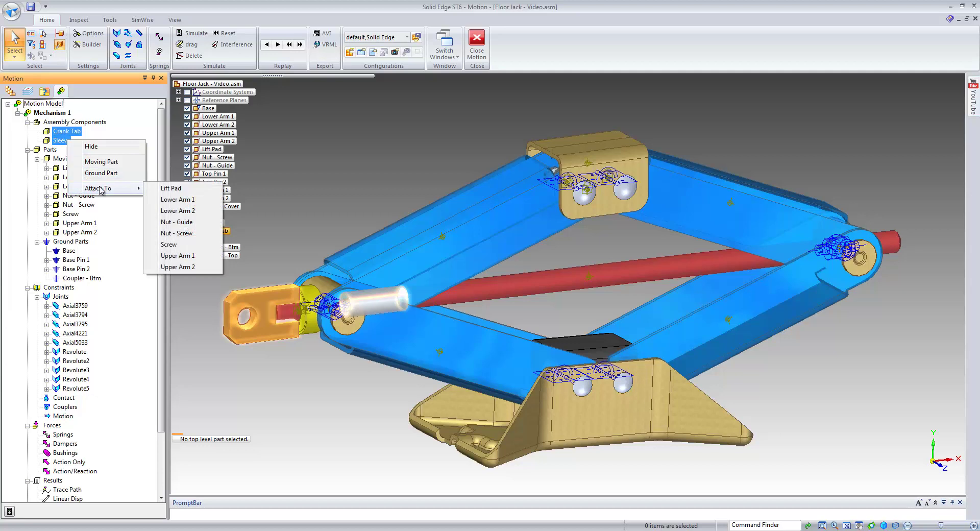
left_click(170, 245)
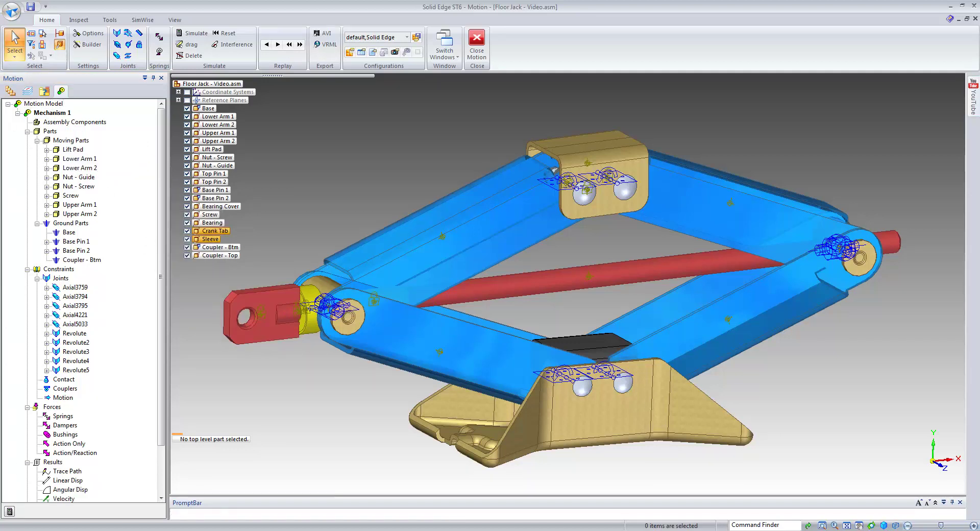
Replay the existing jack animation, then delete the old motion results
left_click(9, 511)
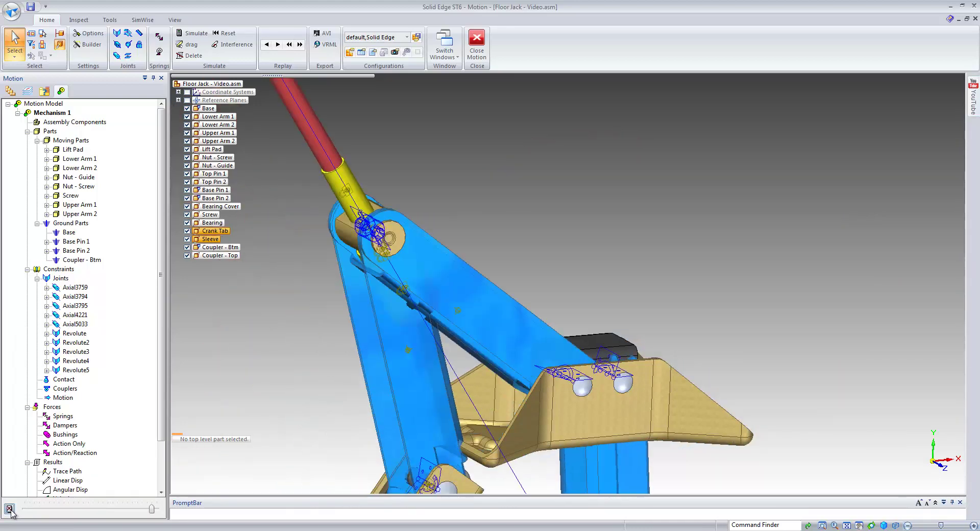
left_click_drag(154, 511, 23, 512)
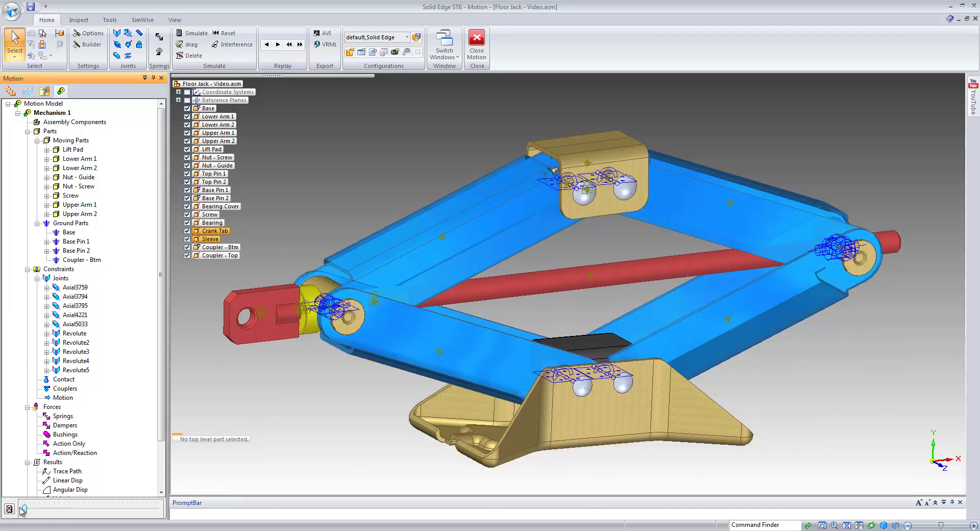
left_click(9, 509)
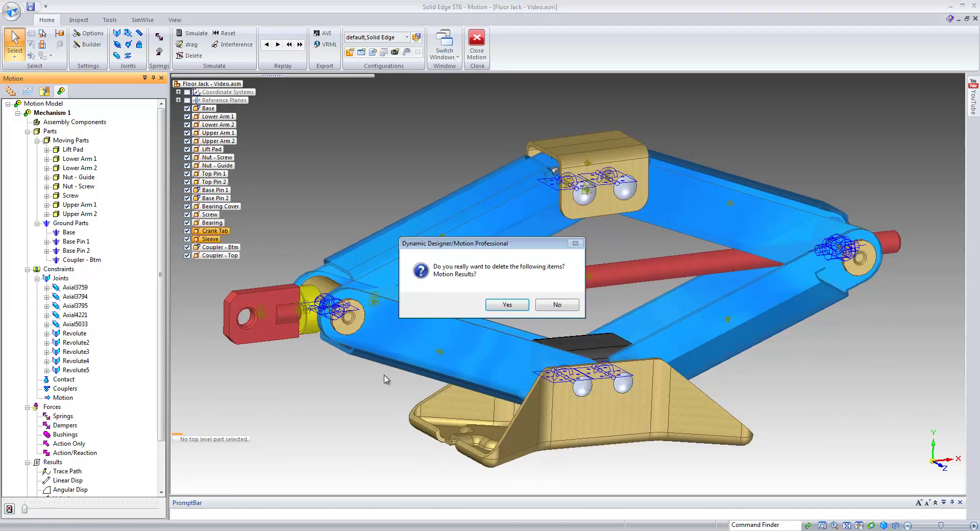
left_click(508, 305)
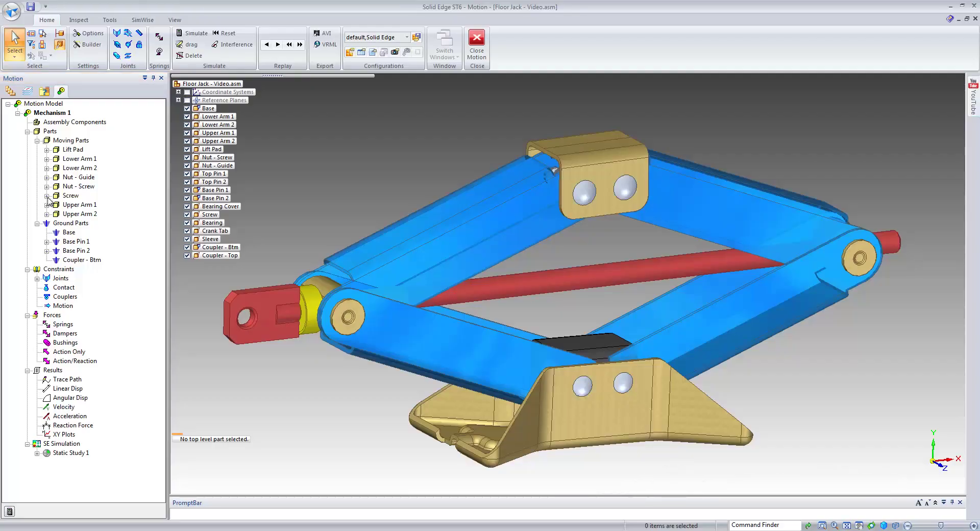
Delete the Axial5033 joint under the Screw part
left_click(47, 196)
left_click(87, 223)
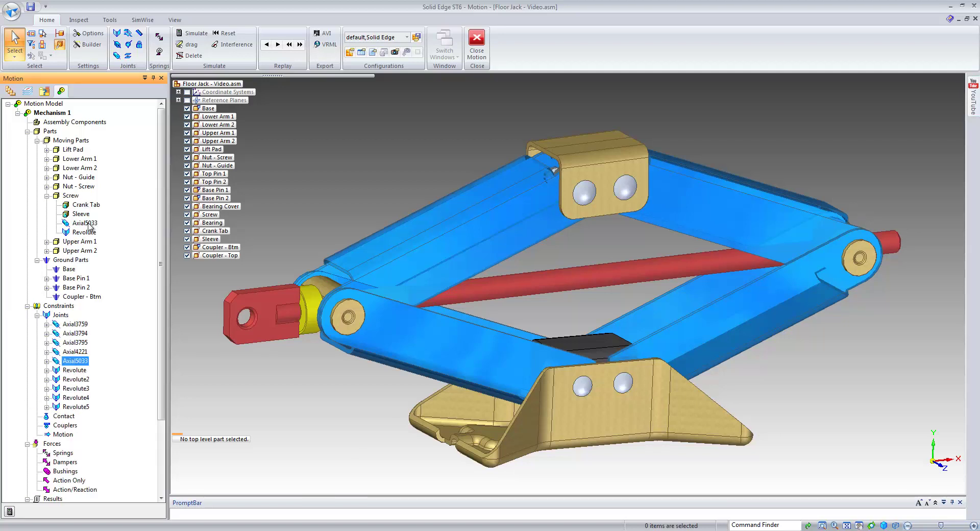
right_click(78, 363)
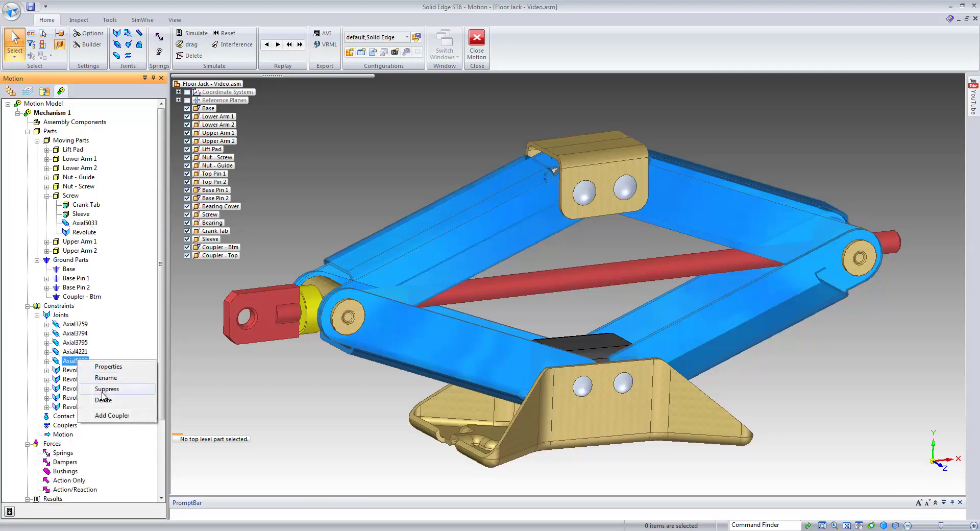
left_click(109, 406)
left_click(505, 305)
middle_click_drag(508, 309, 511, 331)
scroll(582, 385, "up", 5)
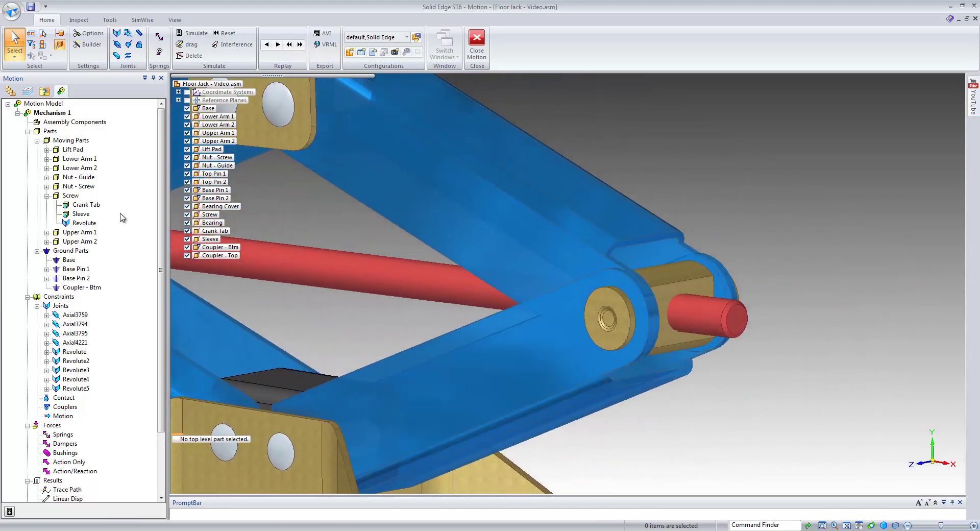
Add a Screw joint between Screw and Nut - Screw with a 0.2 pitch
left_click(70, 197)
left_click(77, 186, "ctrl")
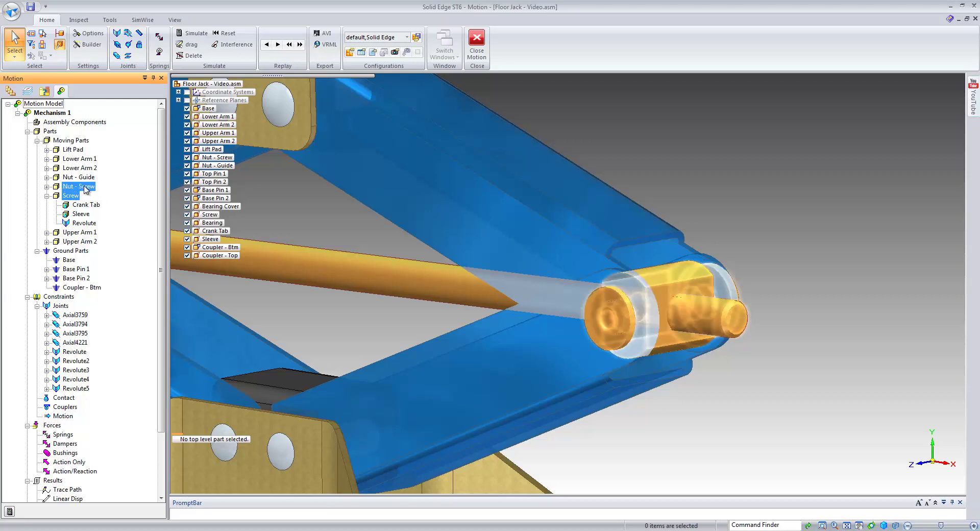
right_click(83, 187)
mouse_move(136, 261)
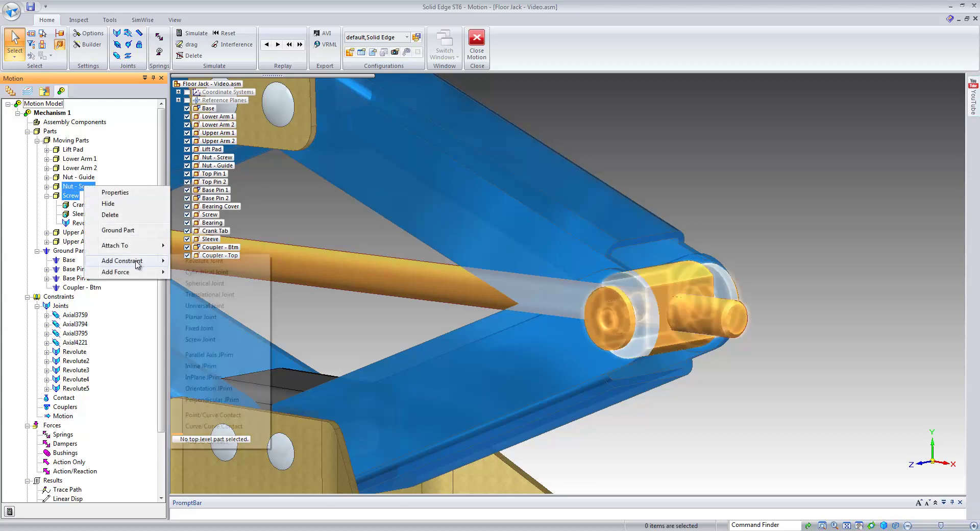
left_click(197, 340)
left_click(685, 325)
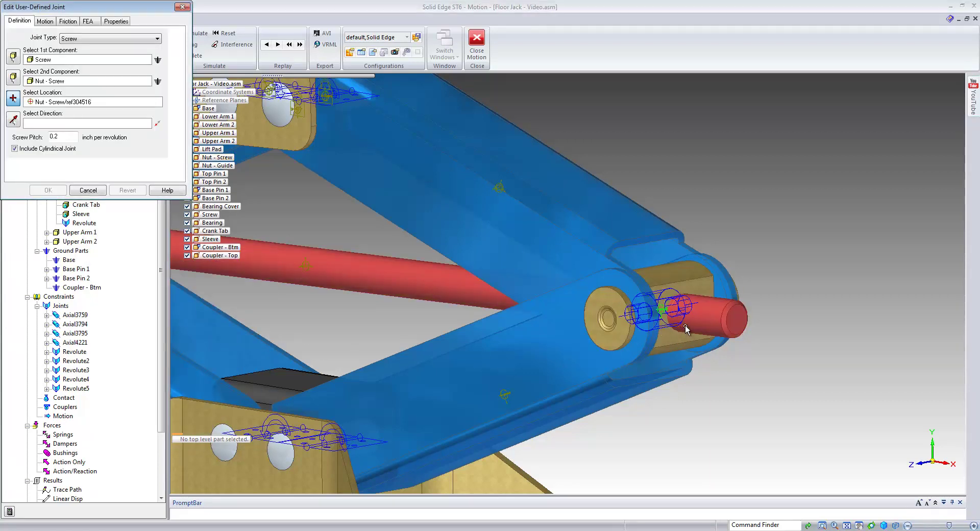
left_click(743, 317)
double_click(56, 136)
left_click(48, 190)
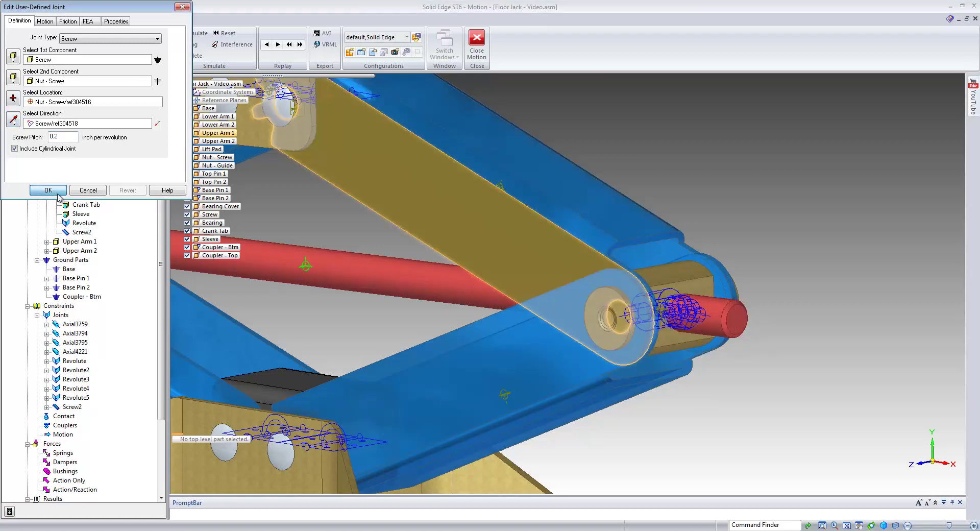
scroll(277, 207, "down", 3)
scroll(305, 232, "down", 2)
middle_click_drag(305, 232, 358, 240)
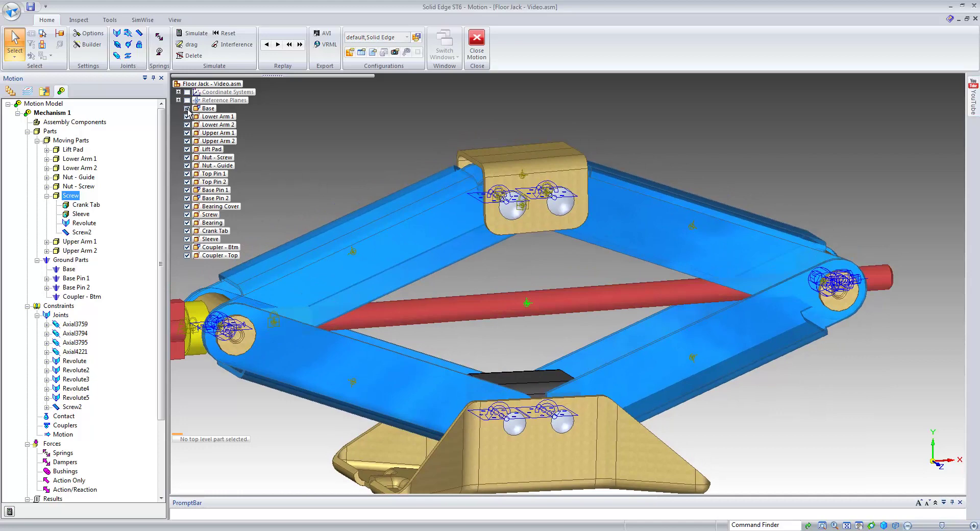
Hide Base and Lift Pad, then add a curve-to-curve contact between Upper Arm 2 and Upper Arm 1
left_click(188, 108)
left_click(188, 149)
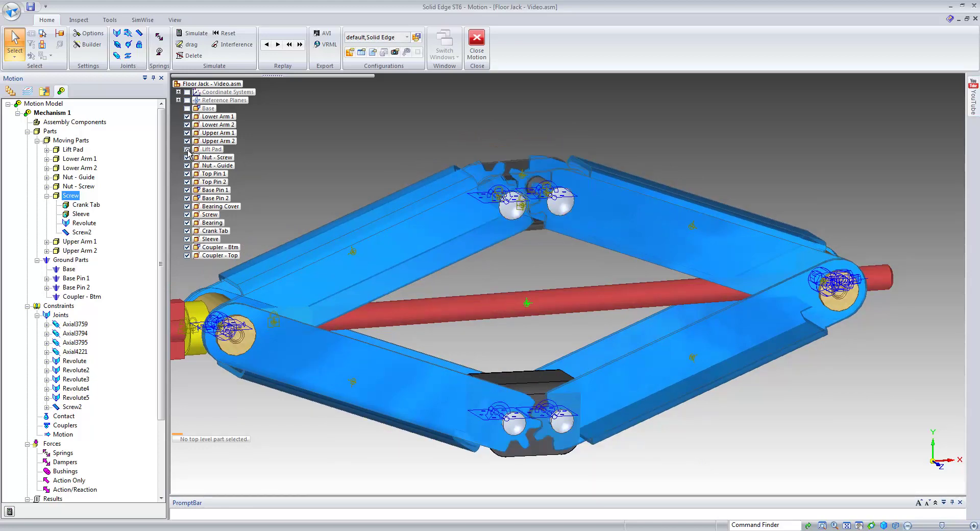
right_click(62, 416)
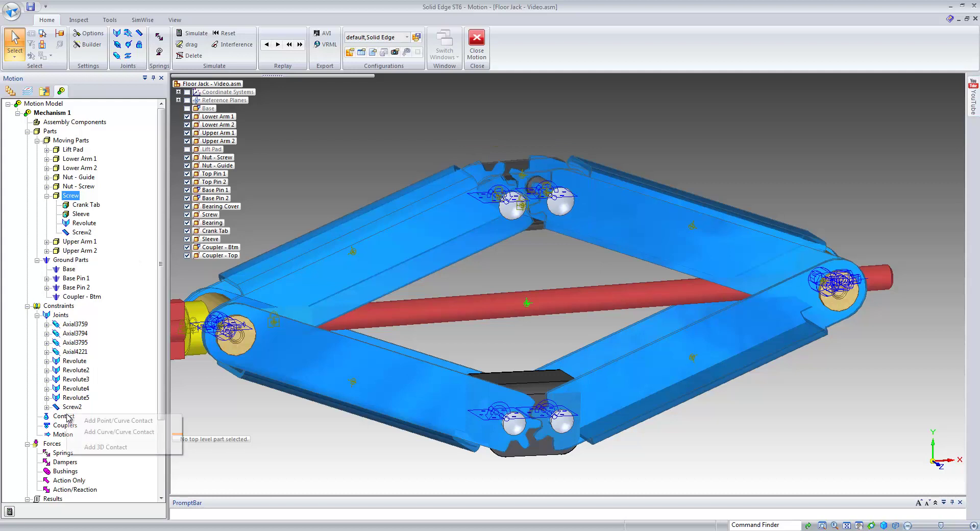
left_click(119, 432)
left_click(395, 270)
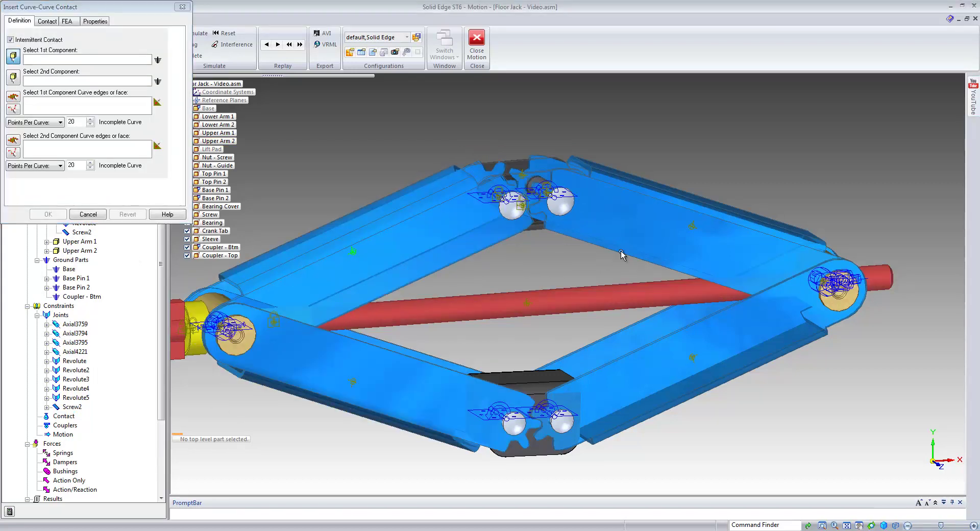
left_click(455, 231)
left_click(634, 231)
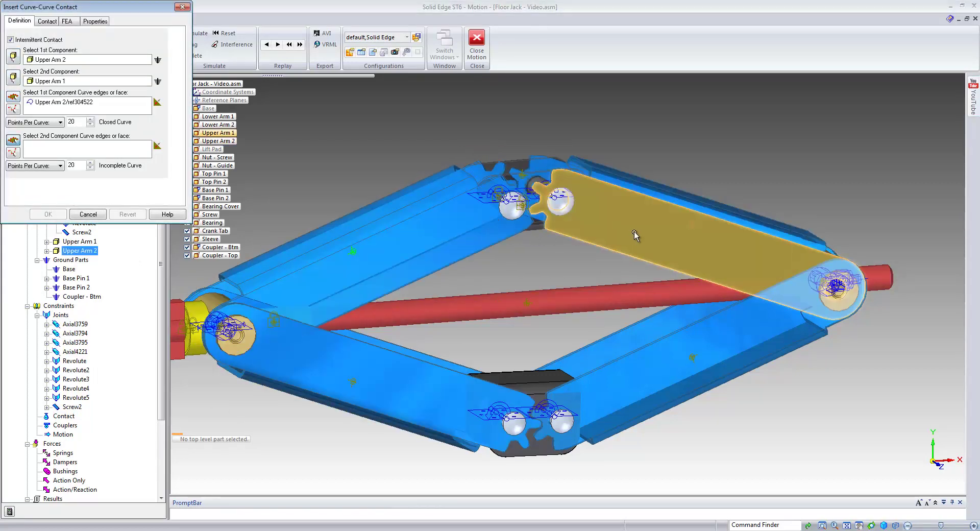
left_click(300, 236)
left_click(48, 215)
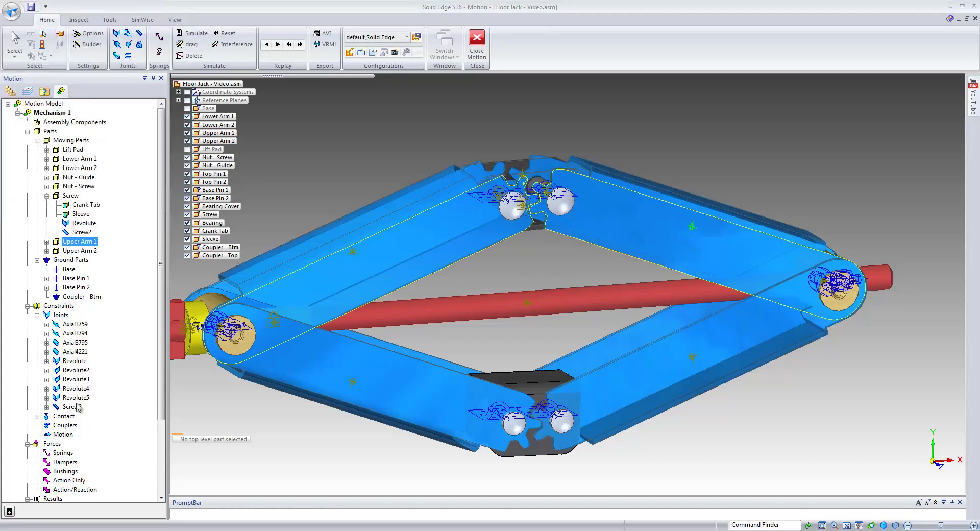
Add a 3D contact between Lower Arm 2 and Lower Arm 1
right_click(72, 420)
left_click(123, 453)
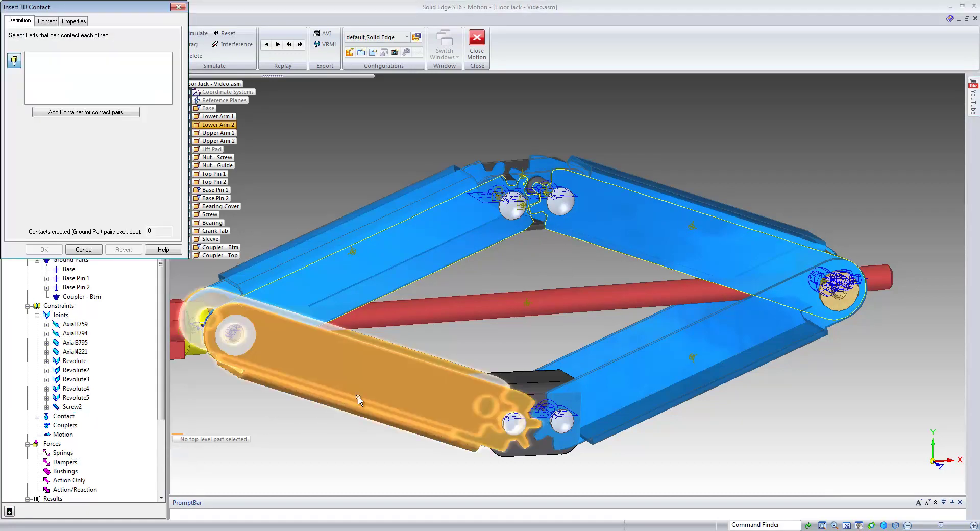
left_click(382, 370)
left_click(437, 367)
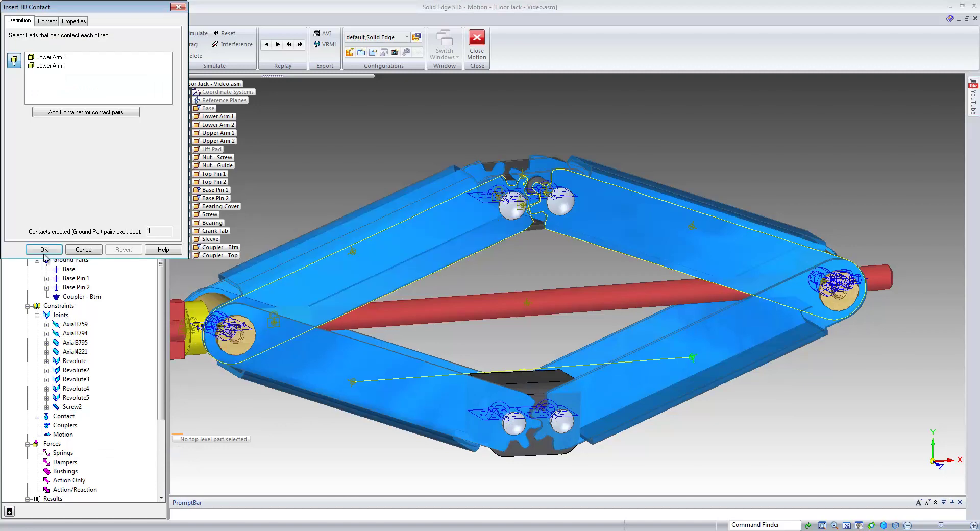
left_click(44, 250)
middle_click_drag(461, 333, 679, 323, "shift")
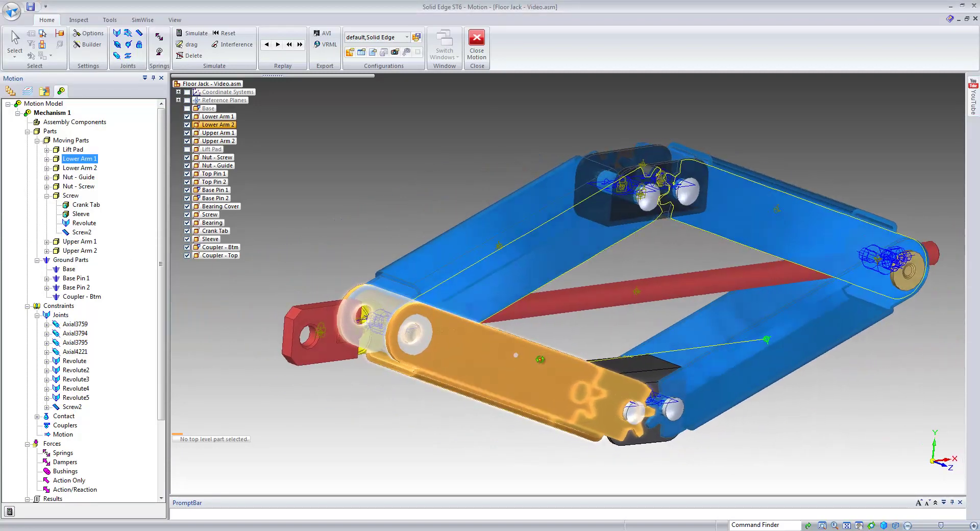
Drive the Revolute joint at a constant 720 deg/sec velocity and show Base again
left_click(76, 223)
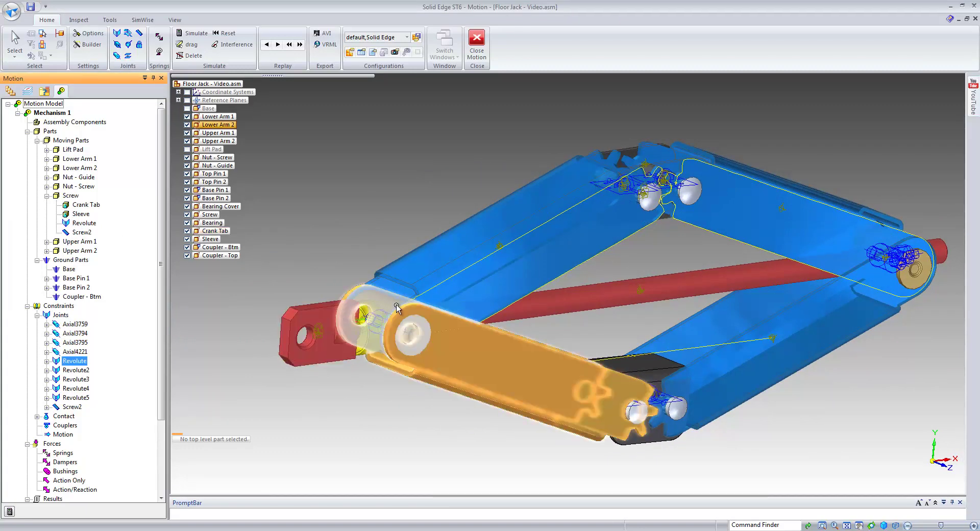
right_click(80, 365)
left_click(105, 370)
left_click(96, 52)
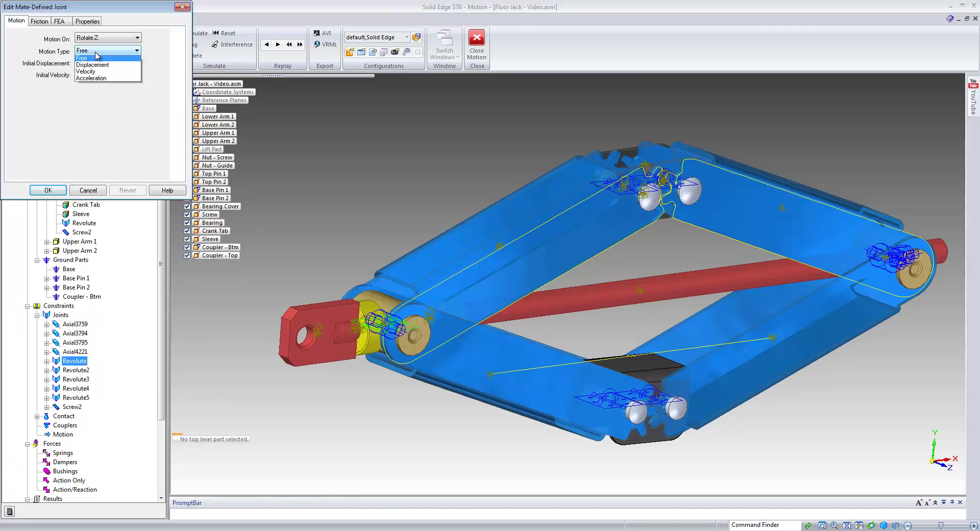
left_click(96, 66)
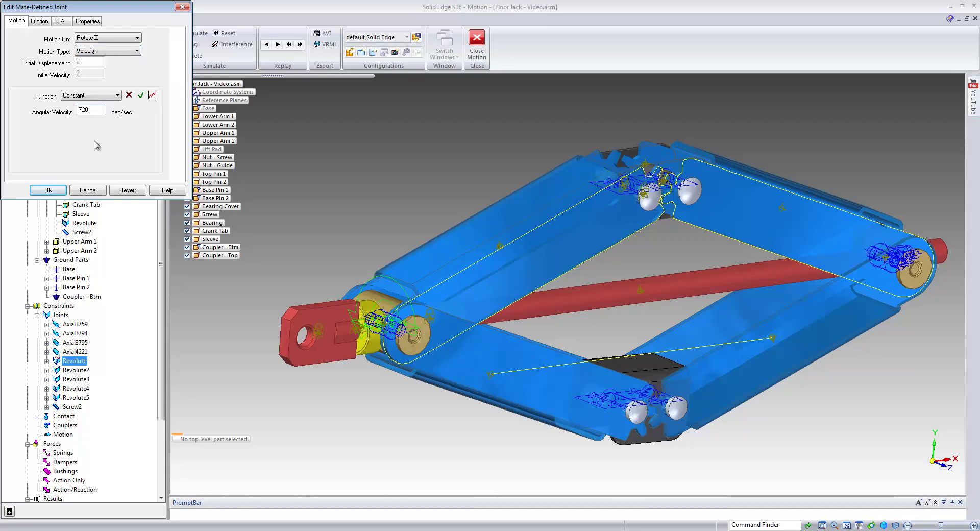
left_click(48, 190)
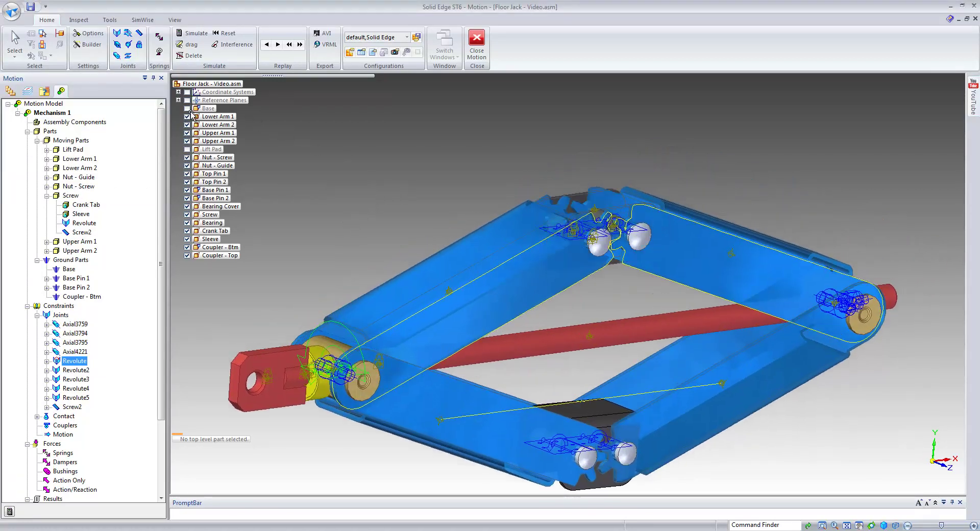
left_click(186, 109)
Show Lift Pad and apply a constant 1200 pound_force downward action-only force on it
left_click(186, 150)
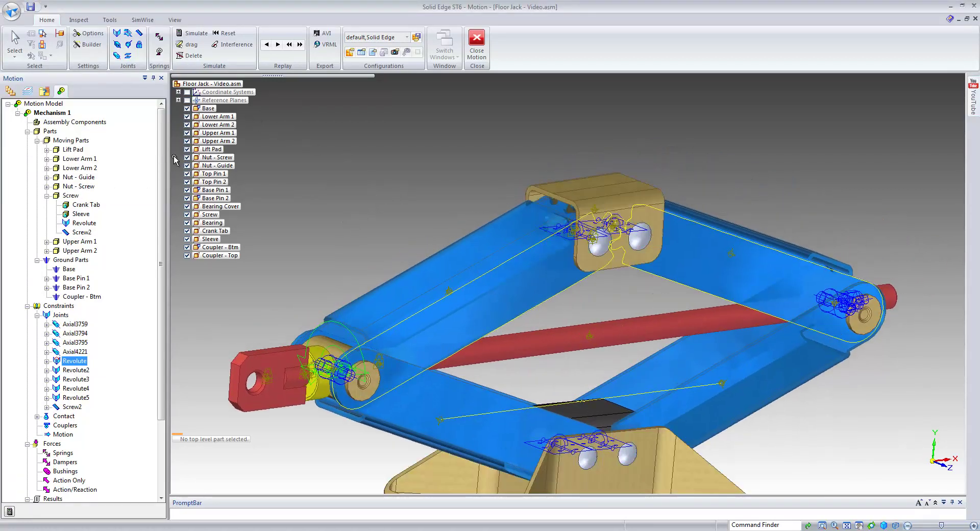
scroll(95, 393, "down", 3)
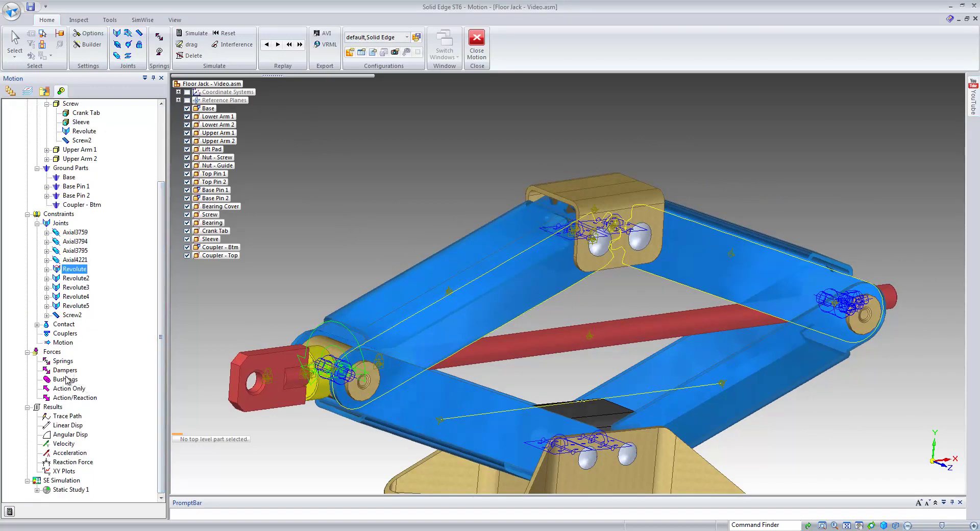
right_click(65, 393)
left_click(102, 398)
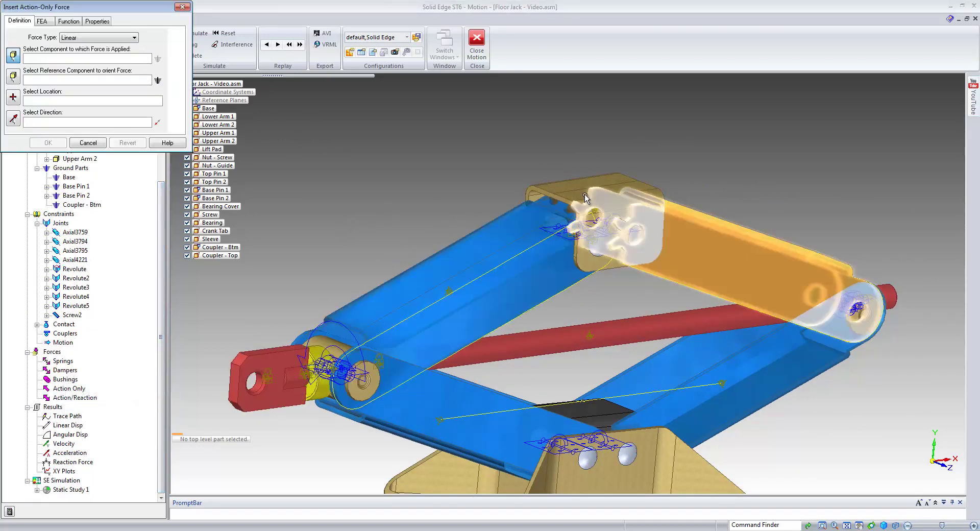
left_click(589, 184)
left_click(590, 182)
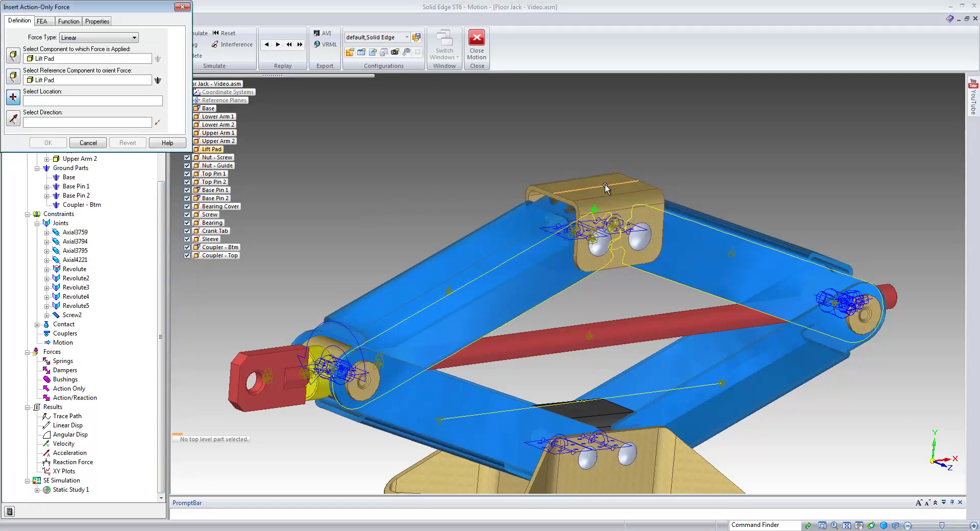
left_click(598, 187)
left_click(599, 184)
left_click(157, 122)
left_click(68, 21)
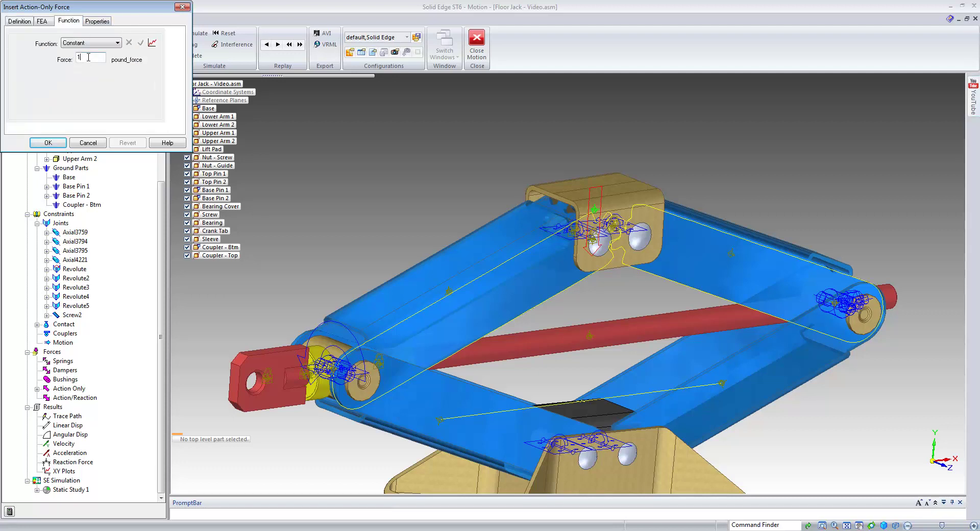
left_click(48, 142)
middle_click_drag(353, 181, 375, 281)
scroll(375, 281, "down", 2)
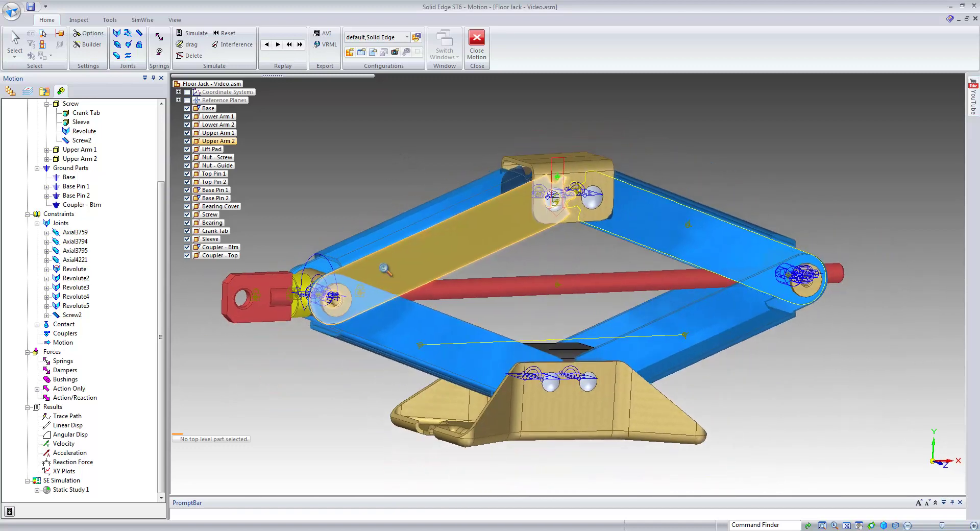
Edit Mechanism 1's simulation parameters, run the simulation, and scrub back through the lifting motion
scroll(85, 148, "up", 4)
left_click(81, 149)
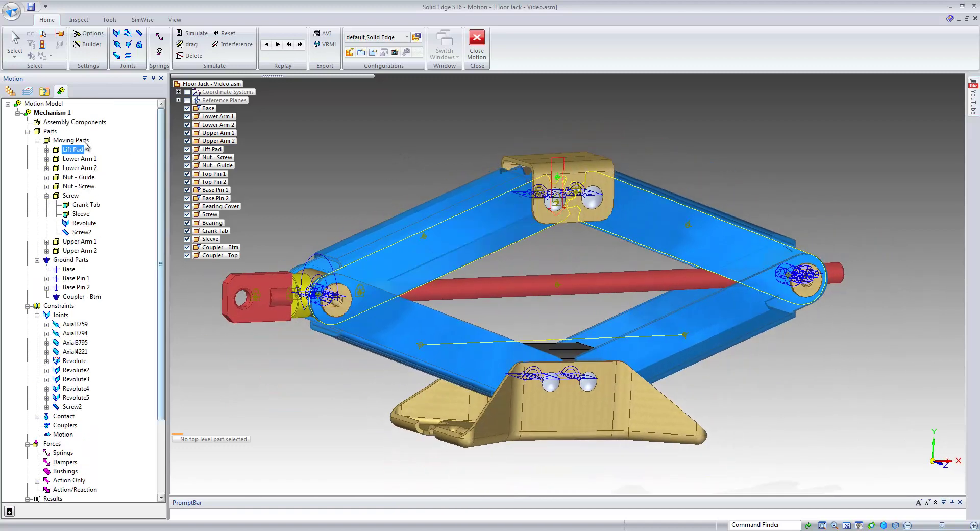
right_click(61, 114)
left_click(128, 169)
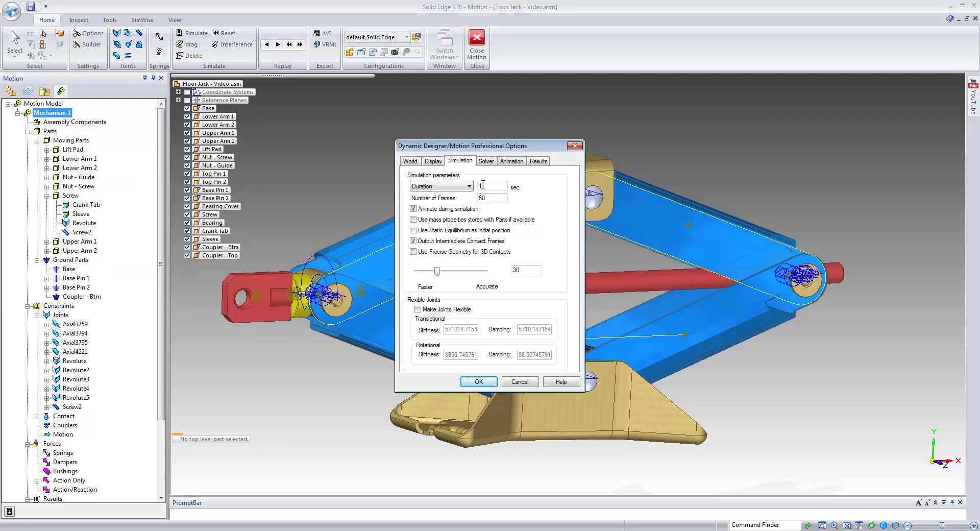
left_click_drag(496, 197, 475, 195)
left_click(479, 382)
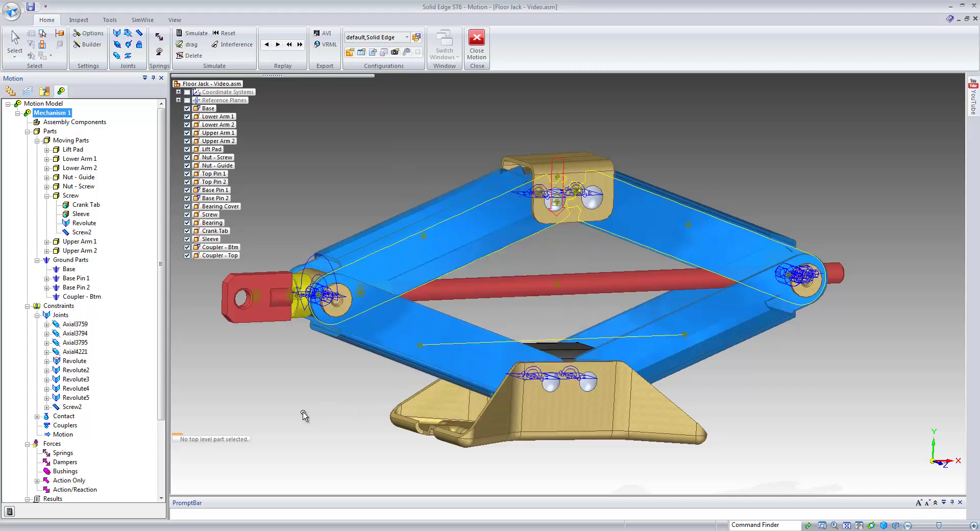
left_click(10, 511)
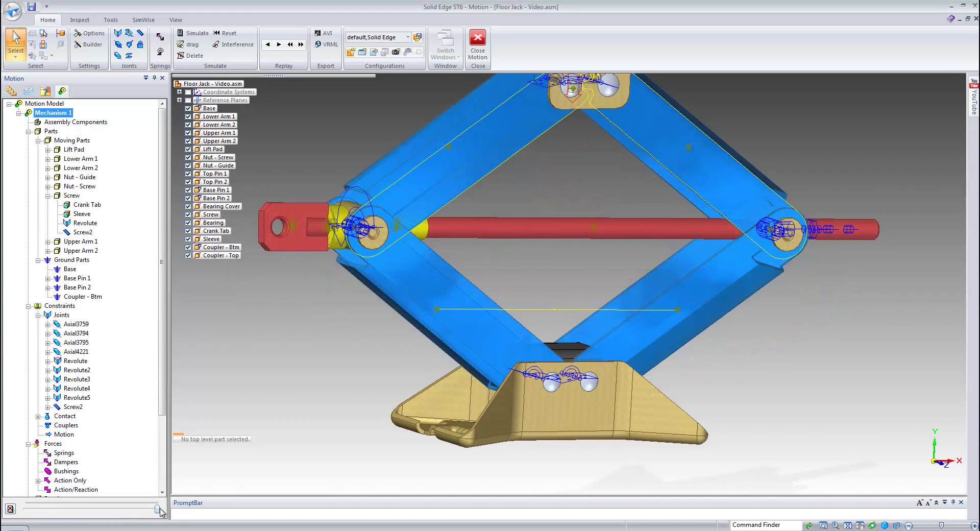
left_click_drag(159, 512, 105, 517)
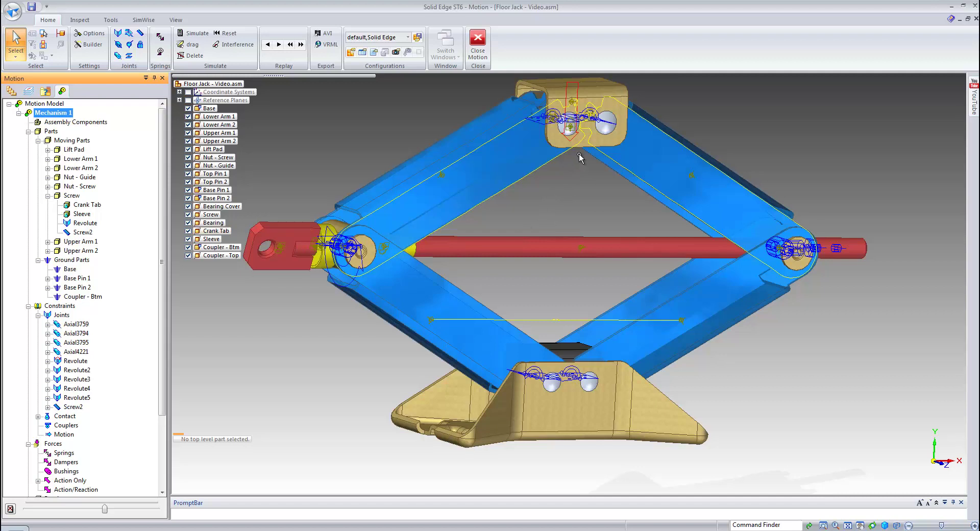
Plot the Revolute joint's Rotary Motion Generator Moment X over time
right_click(65, 363)
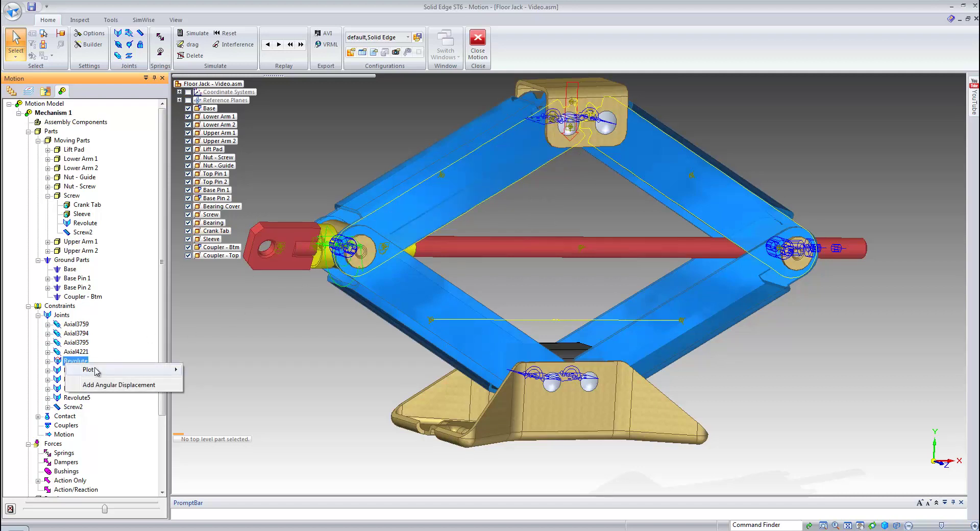
mouse_move(95, 372)
mouse_move(275, 437)
left_click(313, 437)
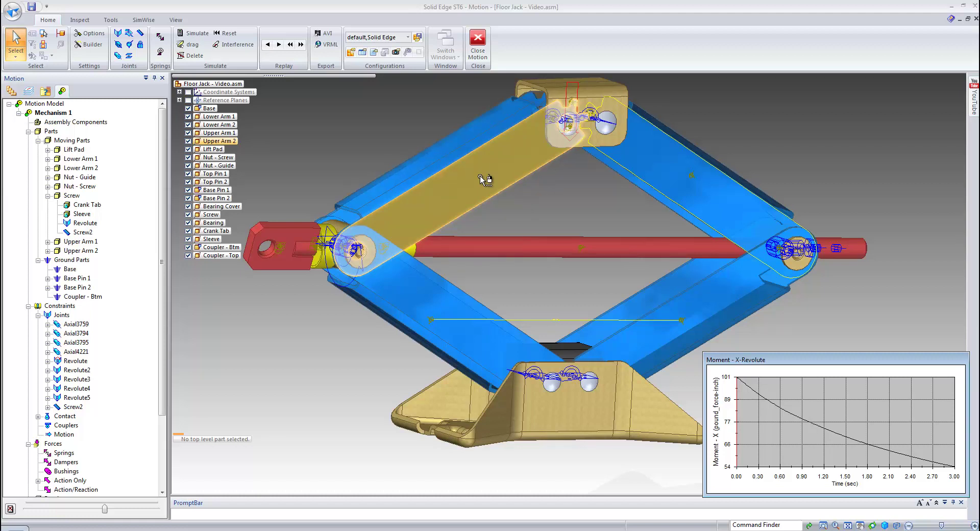
Add a Reaction Forces result object to Upper Arm 2
right_click(93, 253)
mouse_move(155, 290)
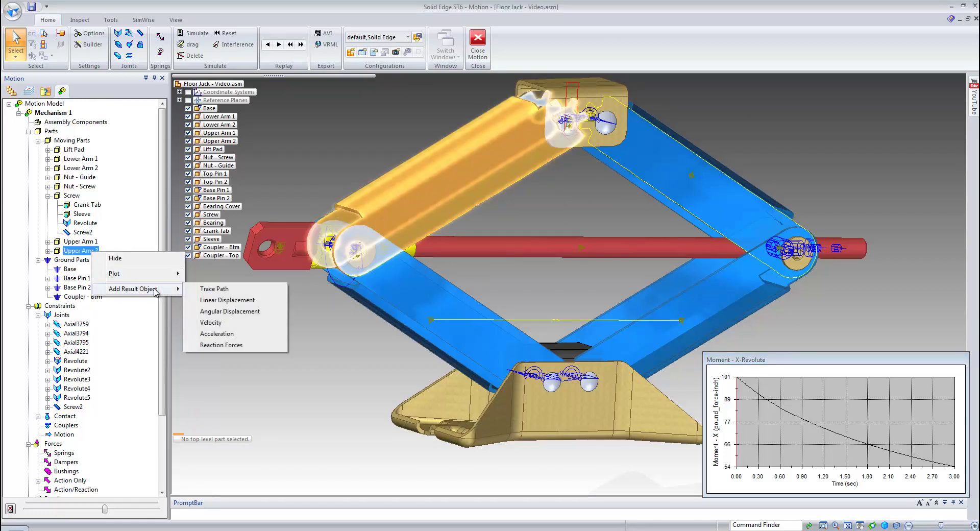
left_click(228, 345)
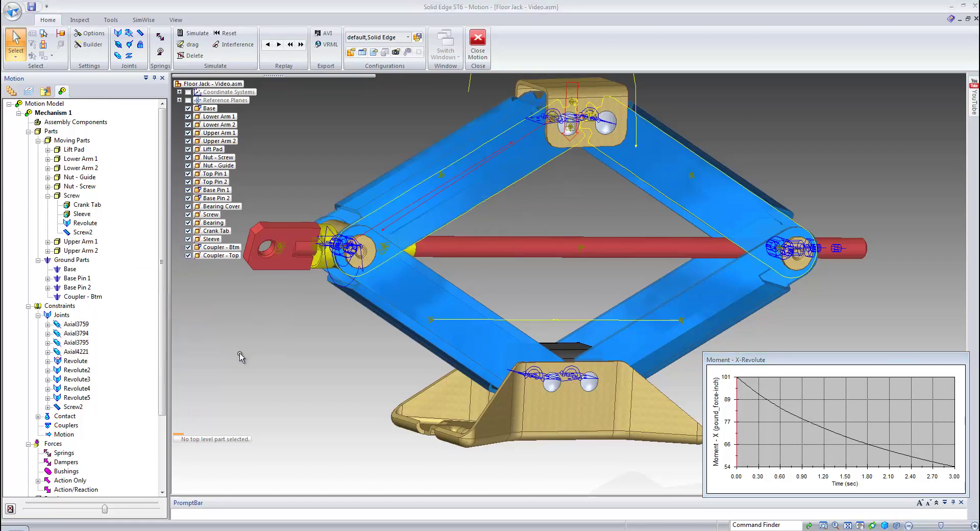
middle_click_drag(292, 352, 323, 388)
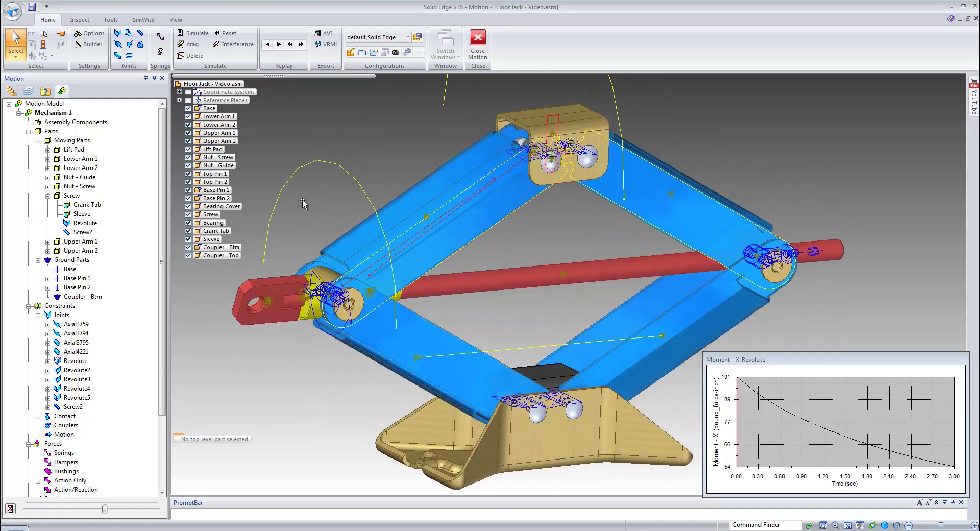
middle_click_drag(331, 201, 313, 244)
left_click_drag(161, 273, 158, 346)
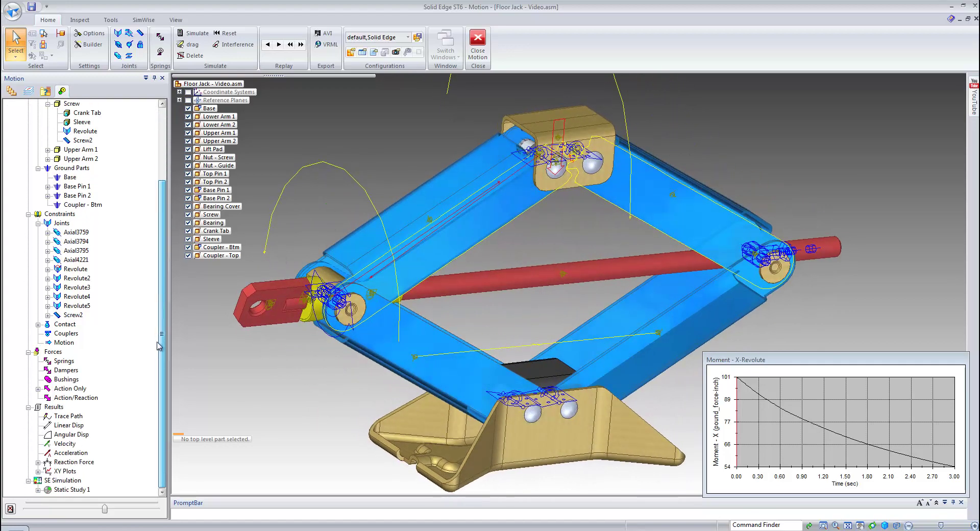
Expand the Reaction Force results and select all five, from ReactionForce_Axial3759 down
left_click(38, 462)
left_click(84, 453)
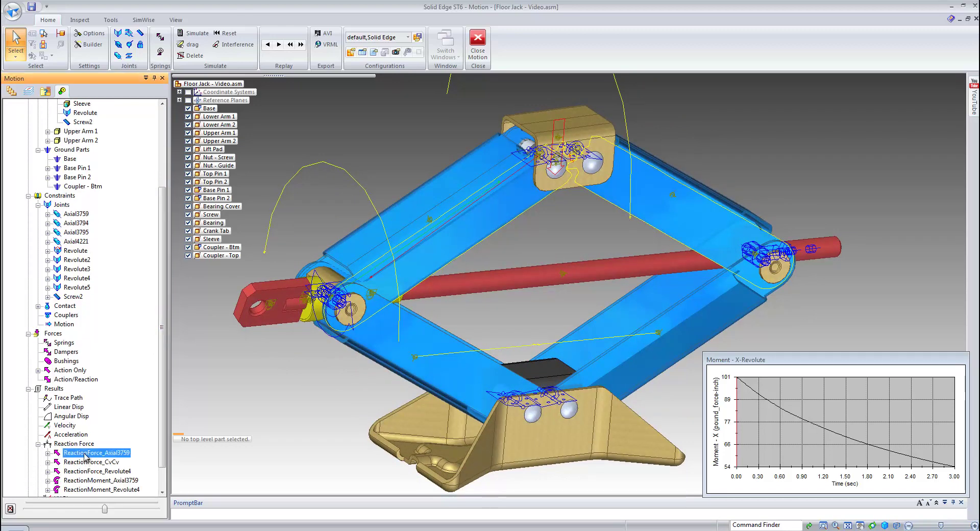
left_click(89, 491, "shift")
Graph the Magnitude of all five selected reaction results as XY plots
mouse_move(90, 490)
left_mouse_down()
mouse_move(89, 451)
mouse_move(74, 478)
left_mouse_up()
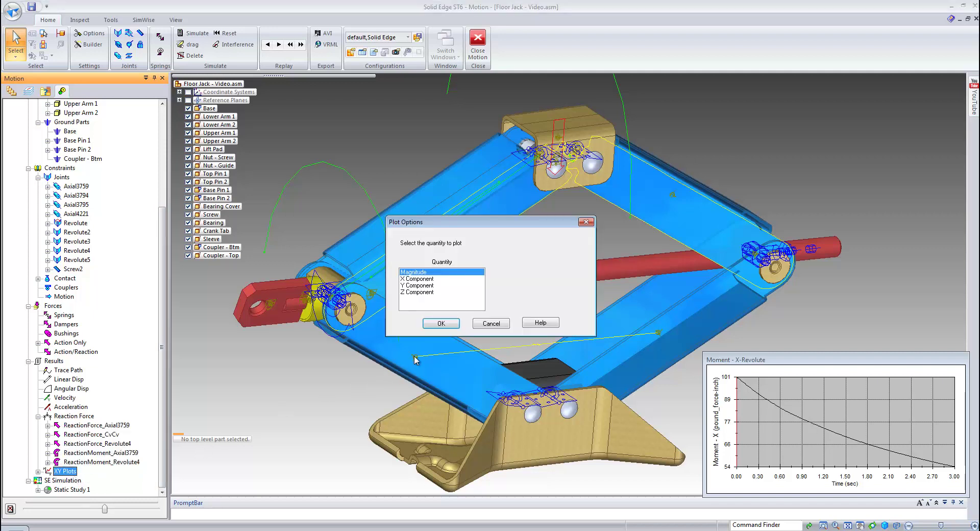
left_click(441, 323)
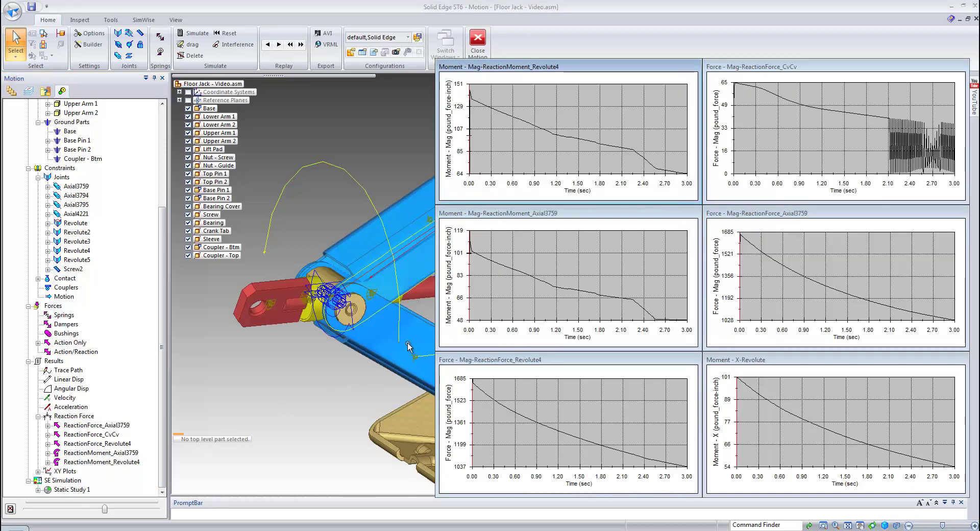
left_click_drag(106, 510, 50, 513)
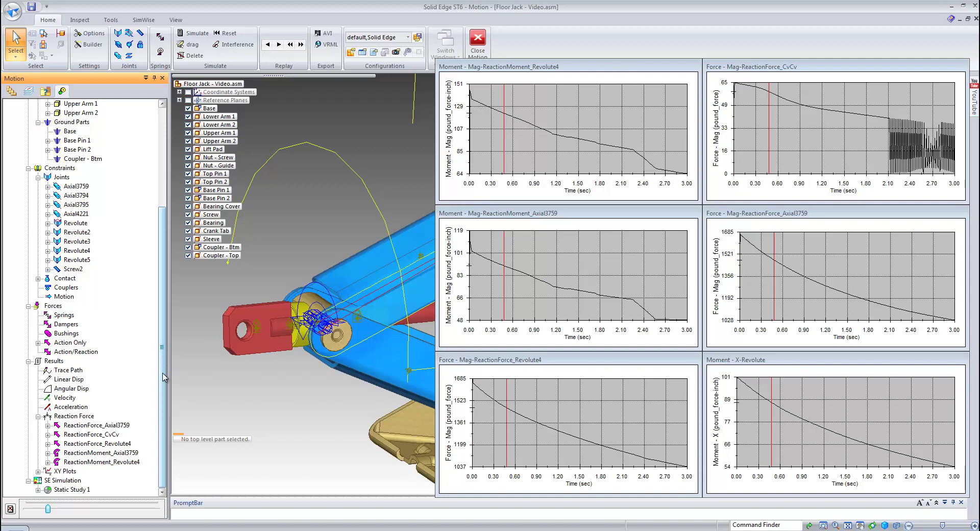
Add Upper Arm 2's loads to Static Study 1
left_click(38, 489)
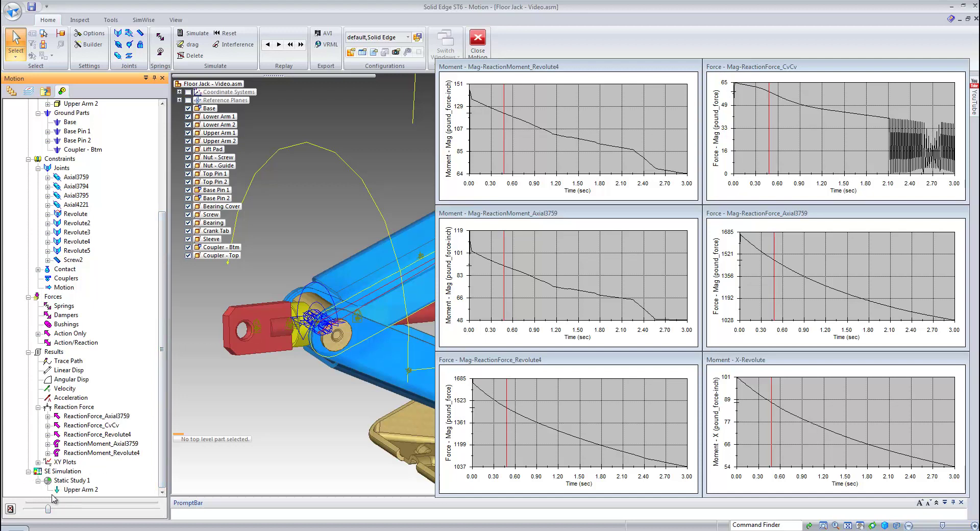
right_click(81, 491)
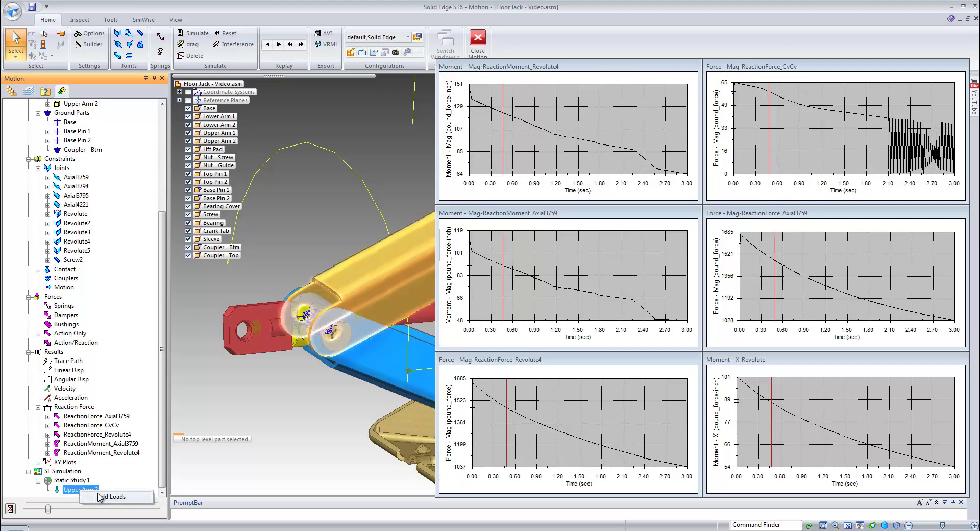
left_click(104, 497)
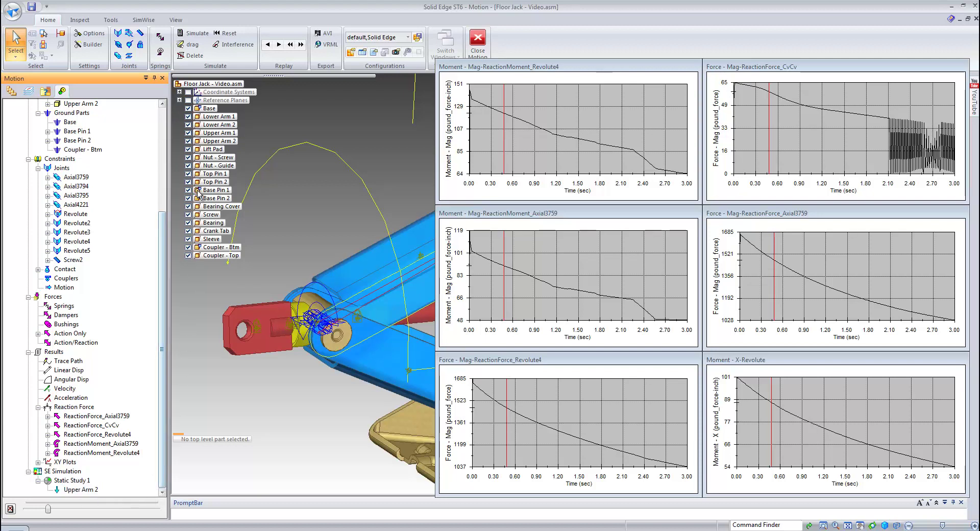
Exit Motion and inspect Torque 1, Torque 2, Force 3 and Gravity 1 under Static Study 1 Loads
left_click(480, 38)
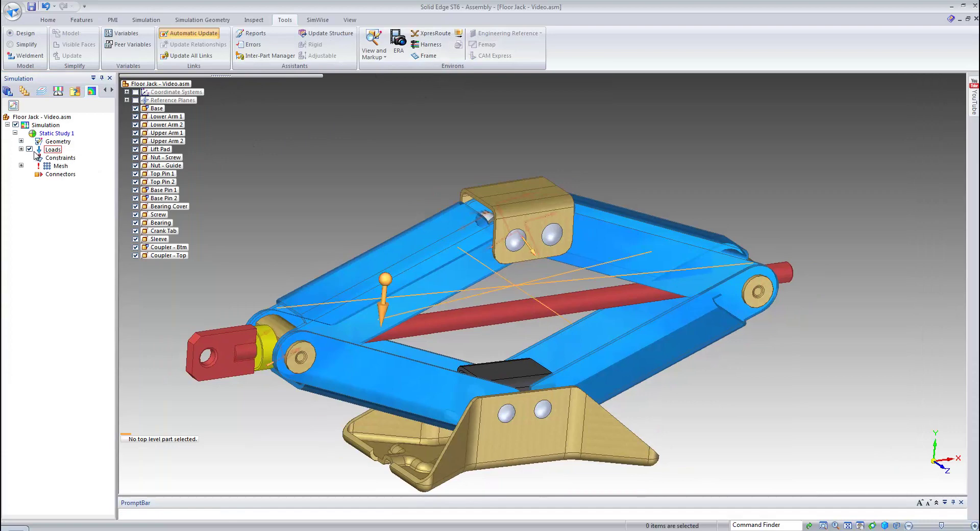
left_click(21, 149)
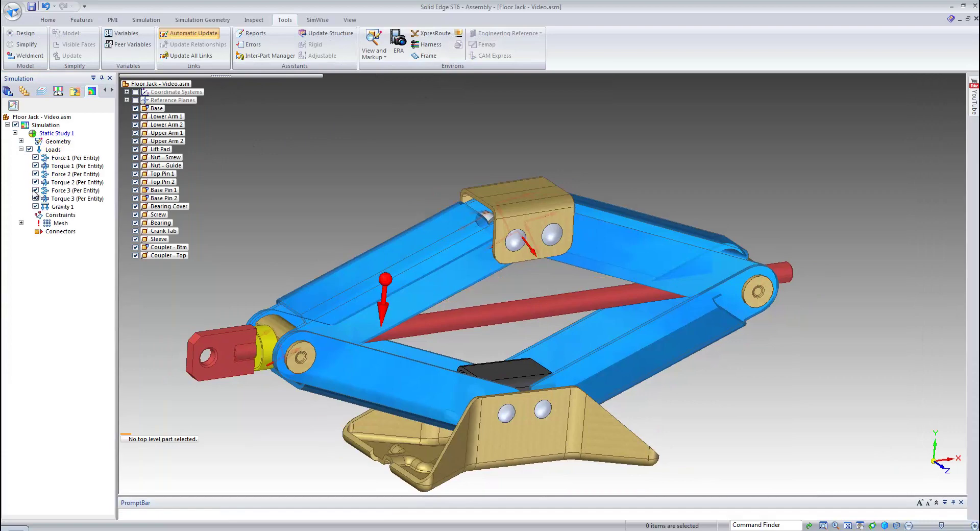
left_click(64, 166)
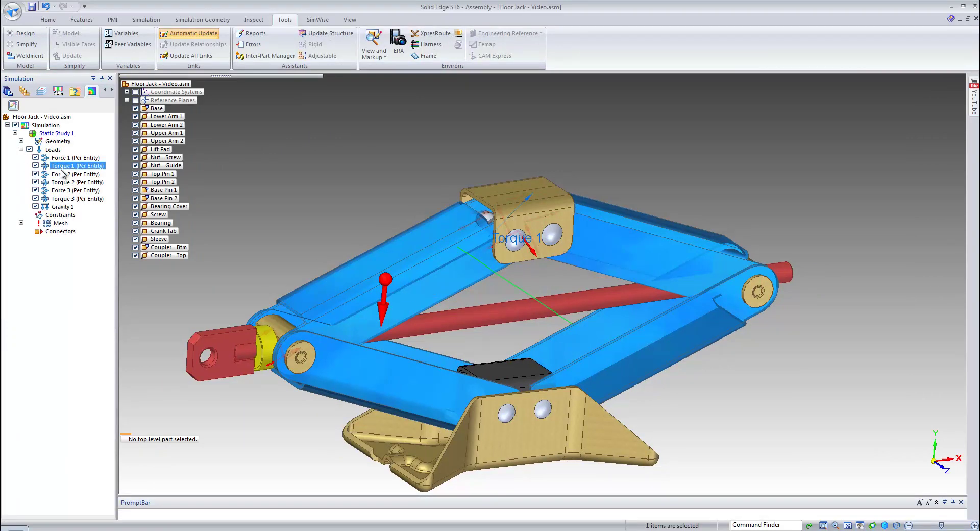
left_click(64, 182)
left_click(63, 190)
left_click(64, 207)
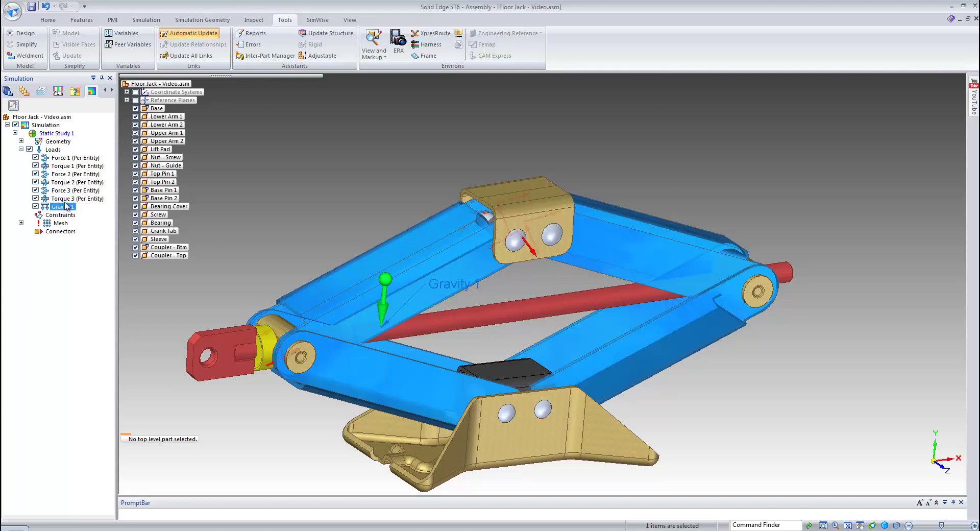